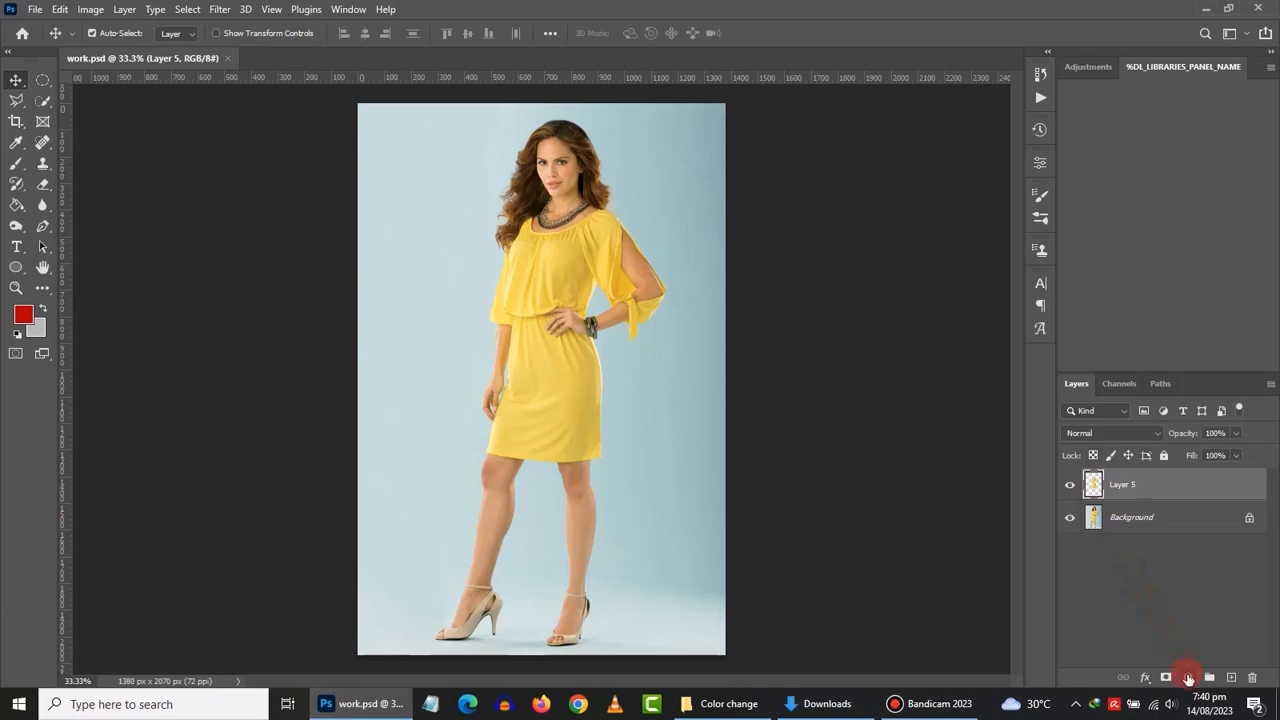
- Add a Hue/Saturation layer clipped to Layer 5 and set Hue to -31 to turn the dress orange
{"action": "left_click", "coordinate": [1188, 677]}
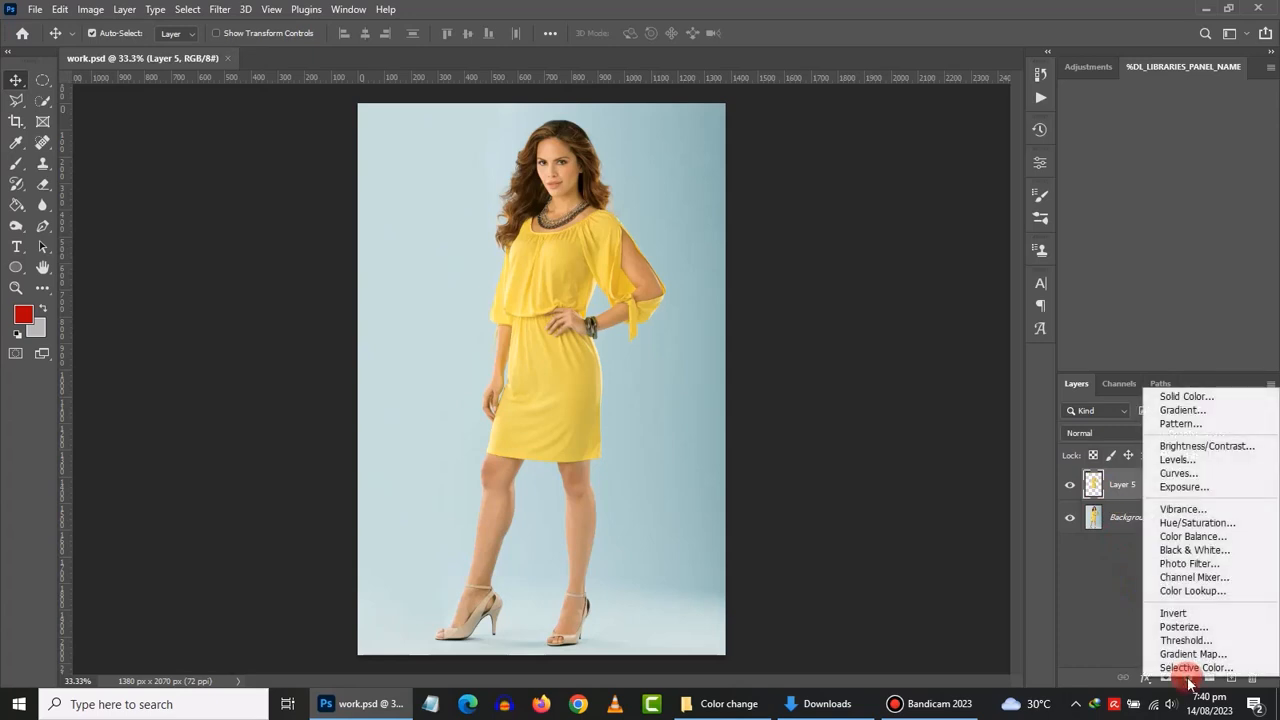
{"action": "left_click", "coordinate": [1190, 528]}
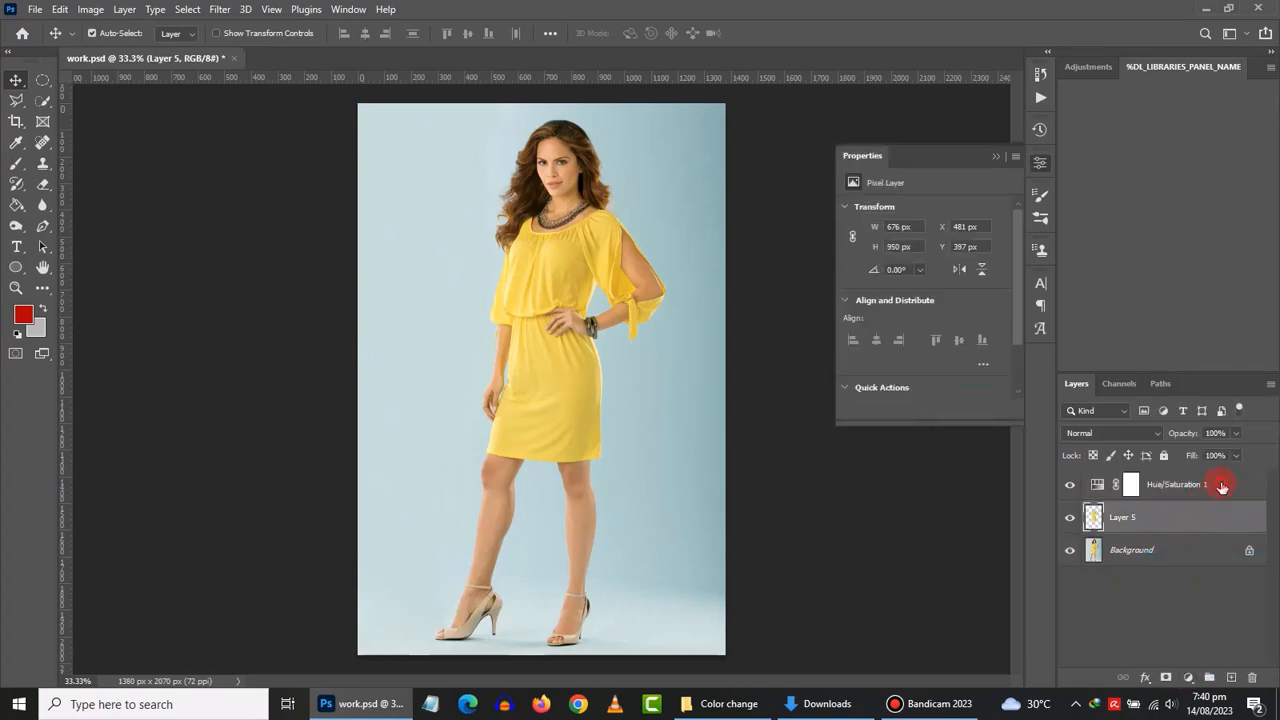
{"action": "left_click", "coordinate": [1222, 487]}
{"action": "right_click", "coordinate": [1220, 482]}
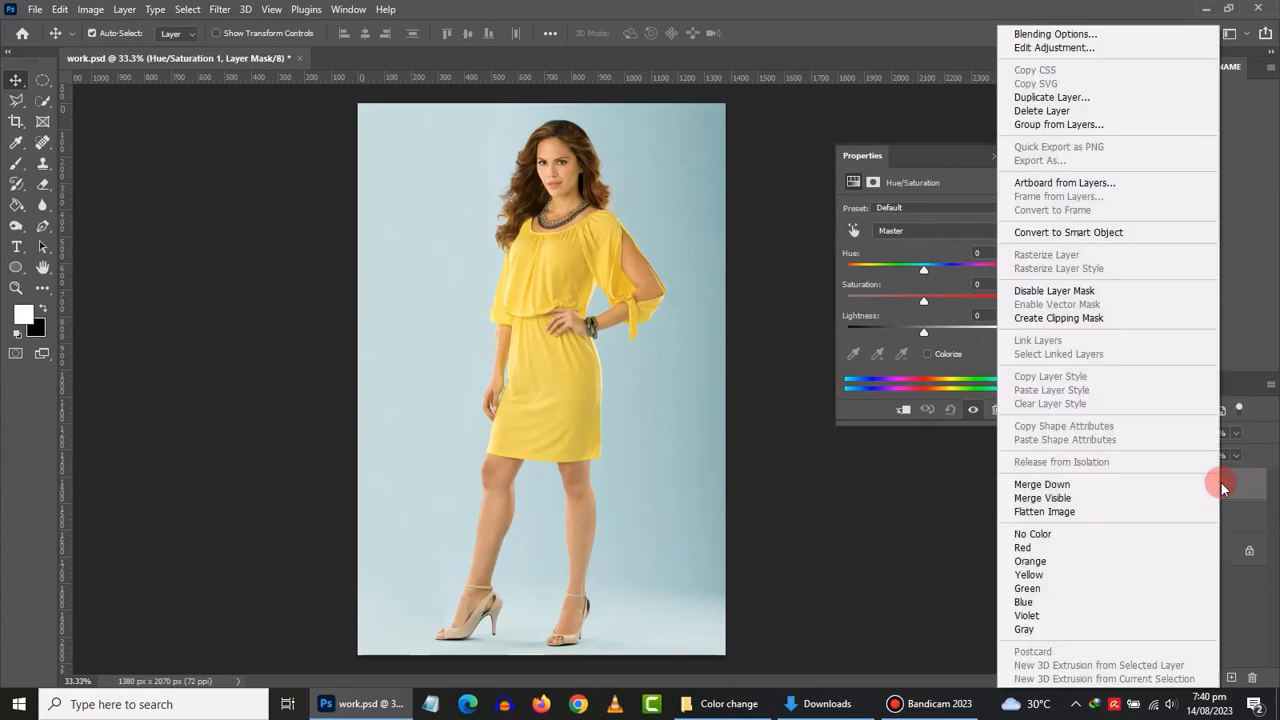
{"action": "left_click", "coordinate": [1117, 326]}
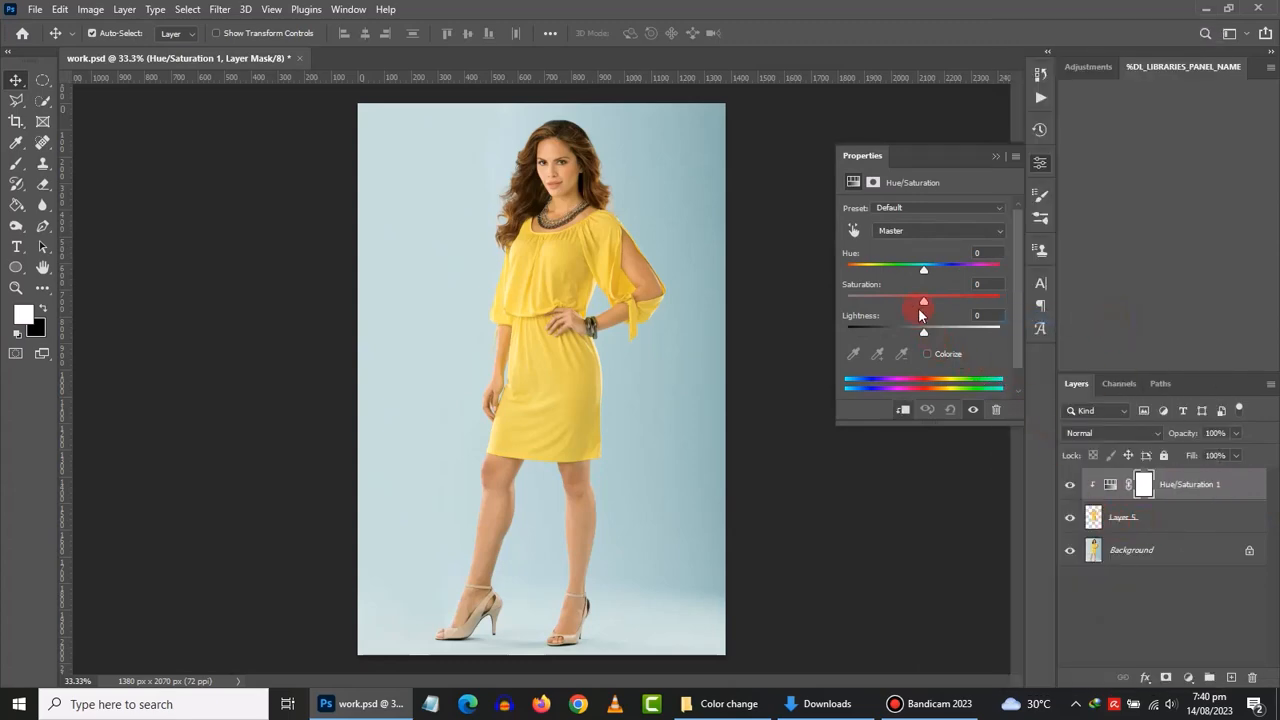
{"action": "mouse_move", "coordinate": [927, 269]}
{"action": "left_mouse_down"}
{"action": "mouse_move", "coordinate": [986, 266]}
{"action": "mouse_move", "coordinate": [907, 272]}
{"action": "left_mouse_up"}
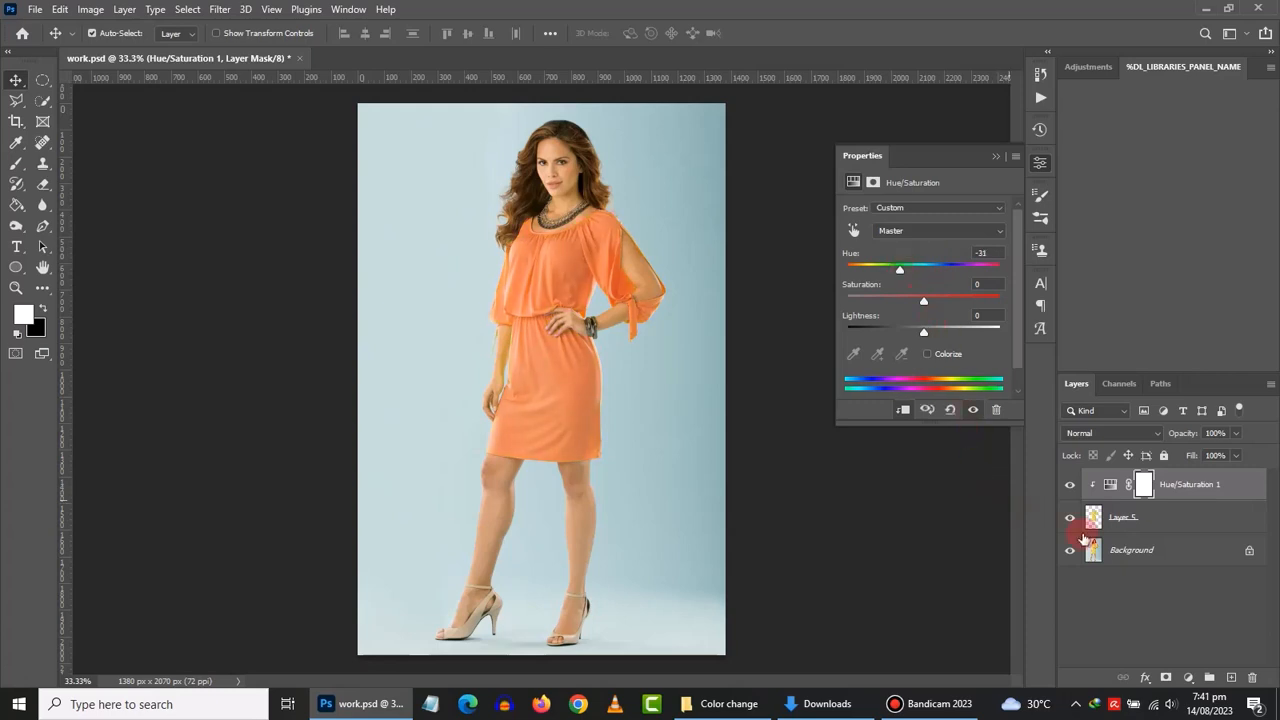
- Add a Curves adjustment layer and darken the dress midtones with the on-image curve tool
{"action": "left_click", "coordinate": [1189, 679]}
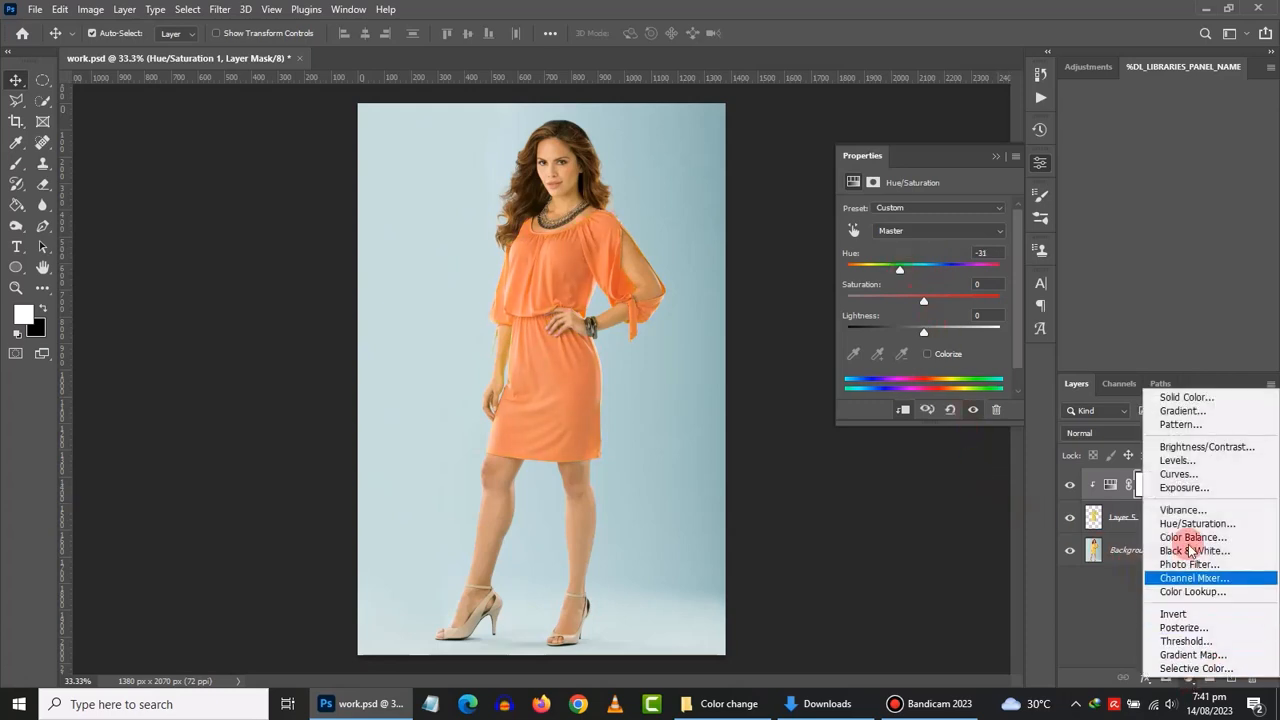
{"action": "left_click", "coordinate": [1178, 474]}
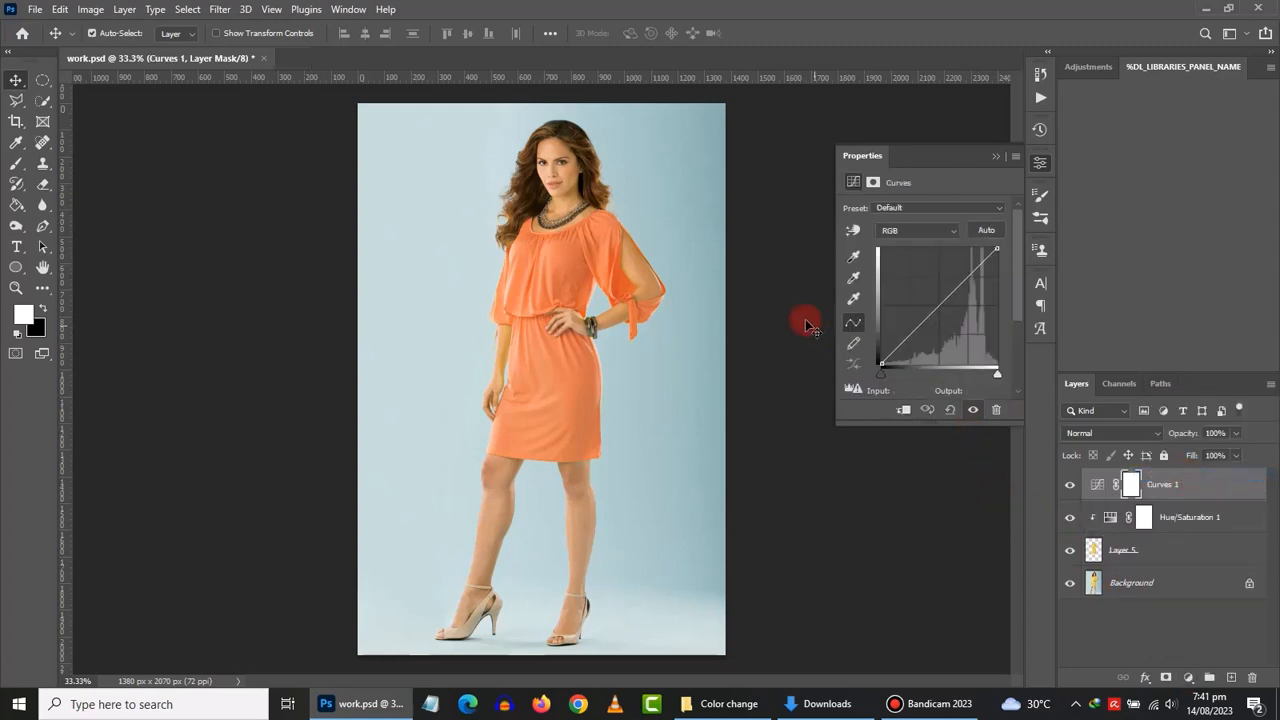
{"action": "left_click", "coordinate": [853, 231]}
{"action": "left_click", "coordinate": [543, 270]}
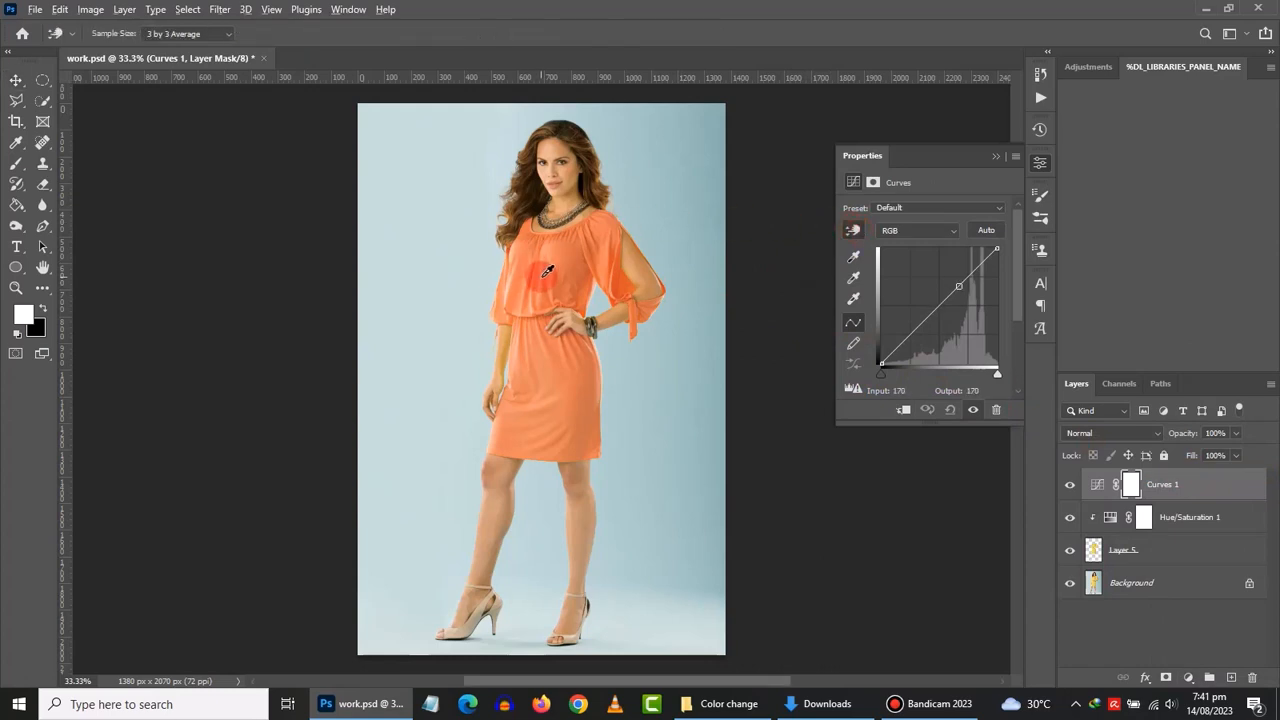
{"action": "scroll", "coordinate": [547, 270], "scroll_direction": "up", "scroll_amount": 5}
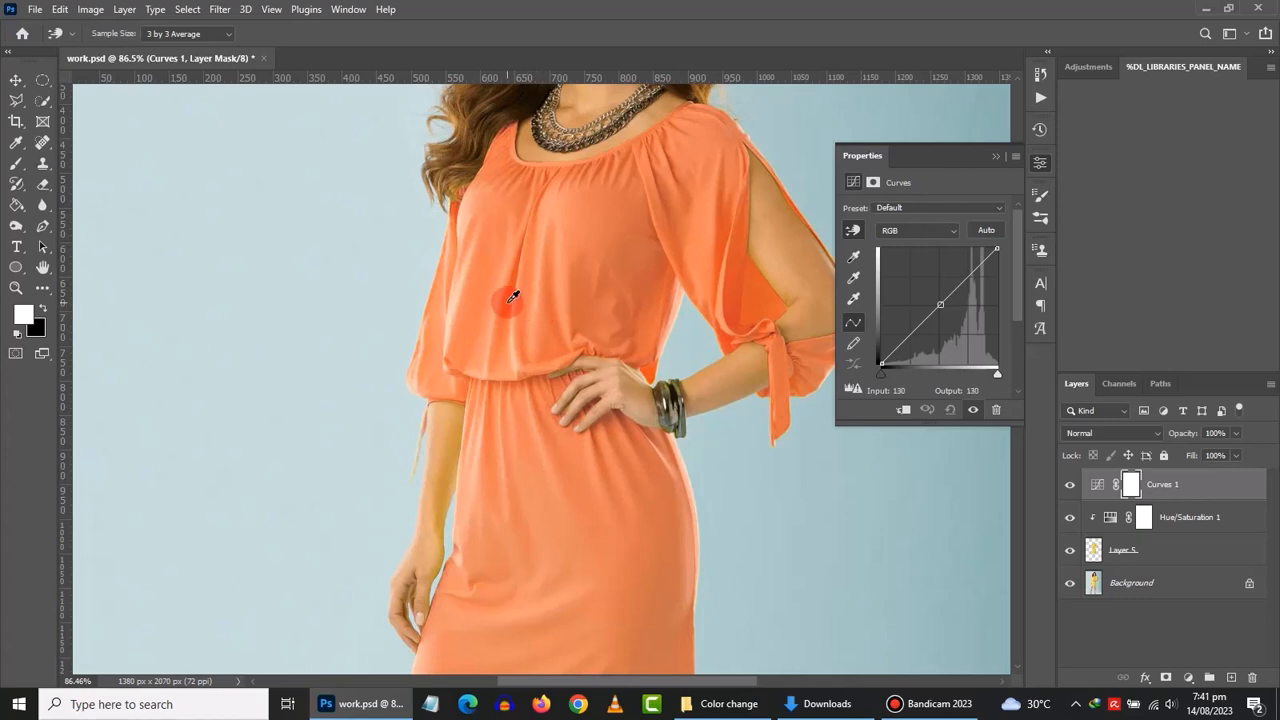
{"action": "left_click_drag", "start_coordinate": [513, 297], "coordinate": [461, 297]}
- Add lighter dress-tone points to finish the contrast-boosting S-curve, then collapse Properties
{"action": "left_click", "coordinate": [457, 311]}
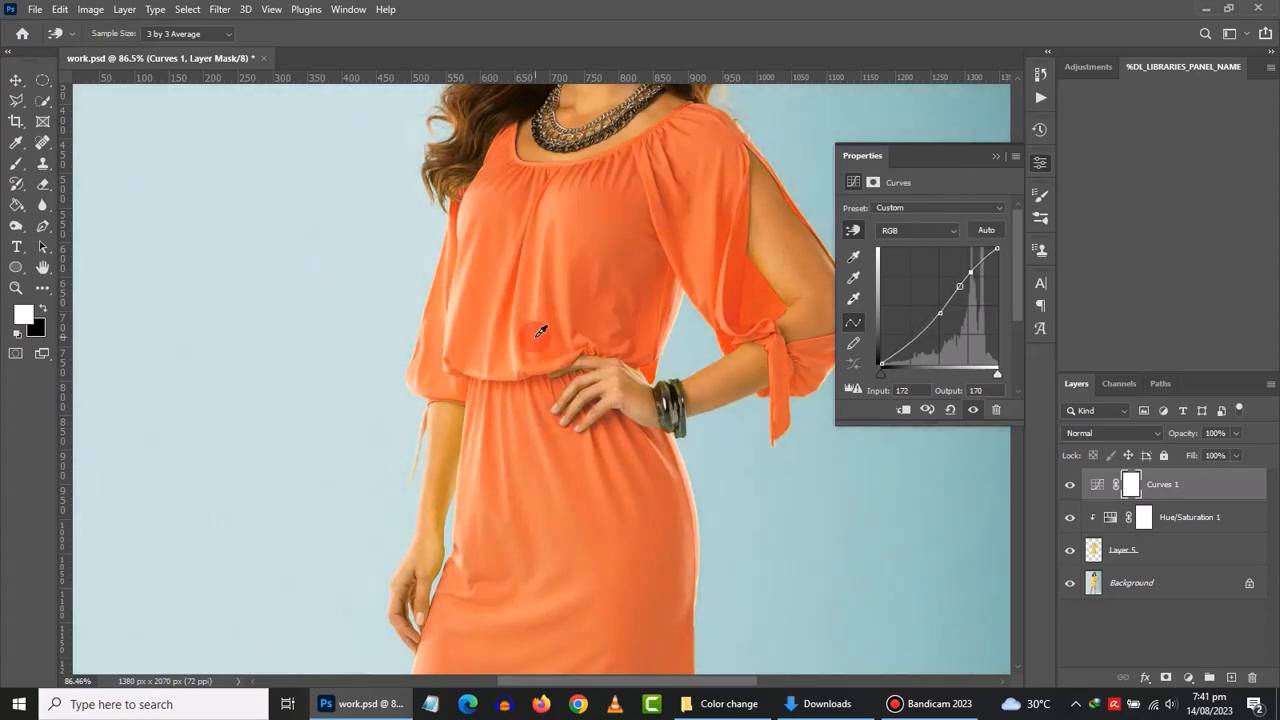
{"action": "left_click_drag", "start_coordinate": [531, 334], "coordinate": [543, 343]}
{"action": "scroll", "coordinate": [543, 343], "scroll_direction": "down", "scroll_amount": 5}
{"action": "scroll", "coordinate": [597, 398], "scroll_direction": "down", "scroll_amount": 1}
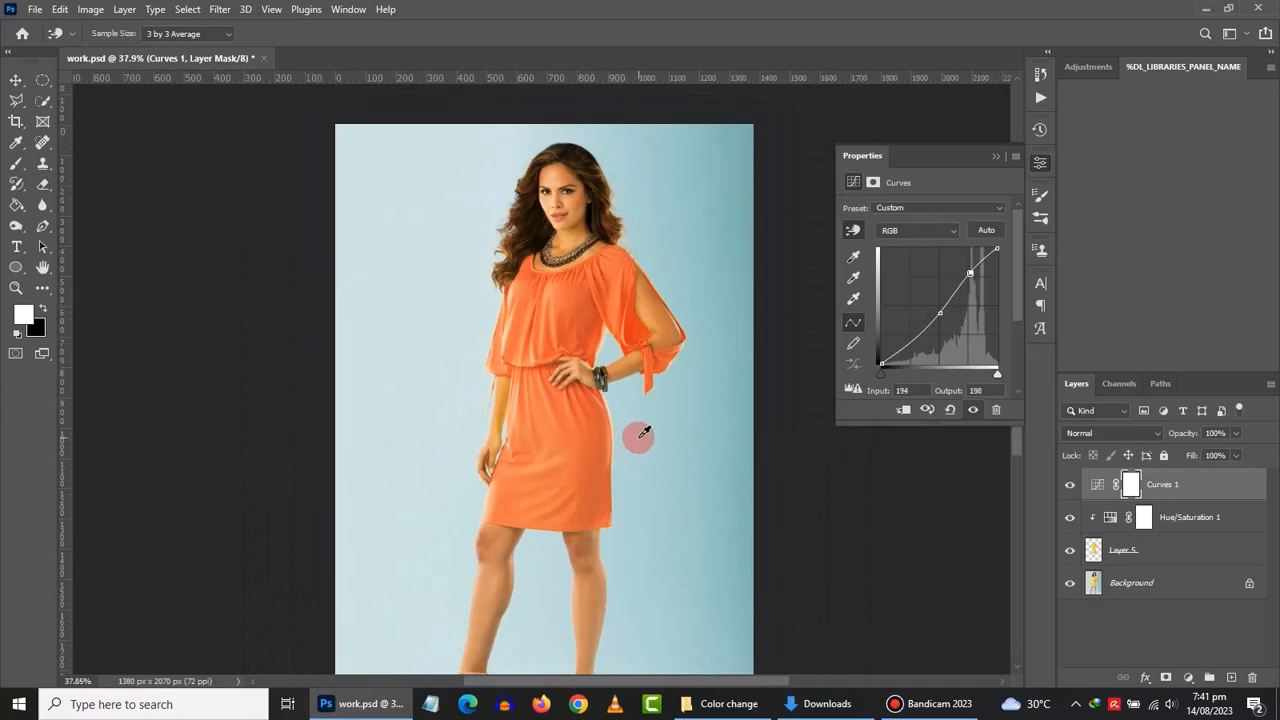
{"action": "left_click", "coordinate": [997, 157]}
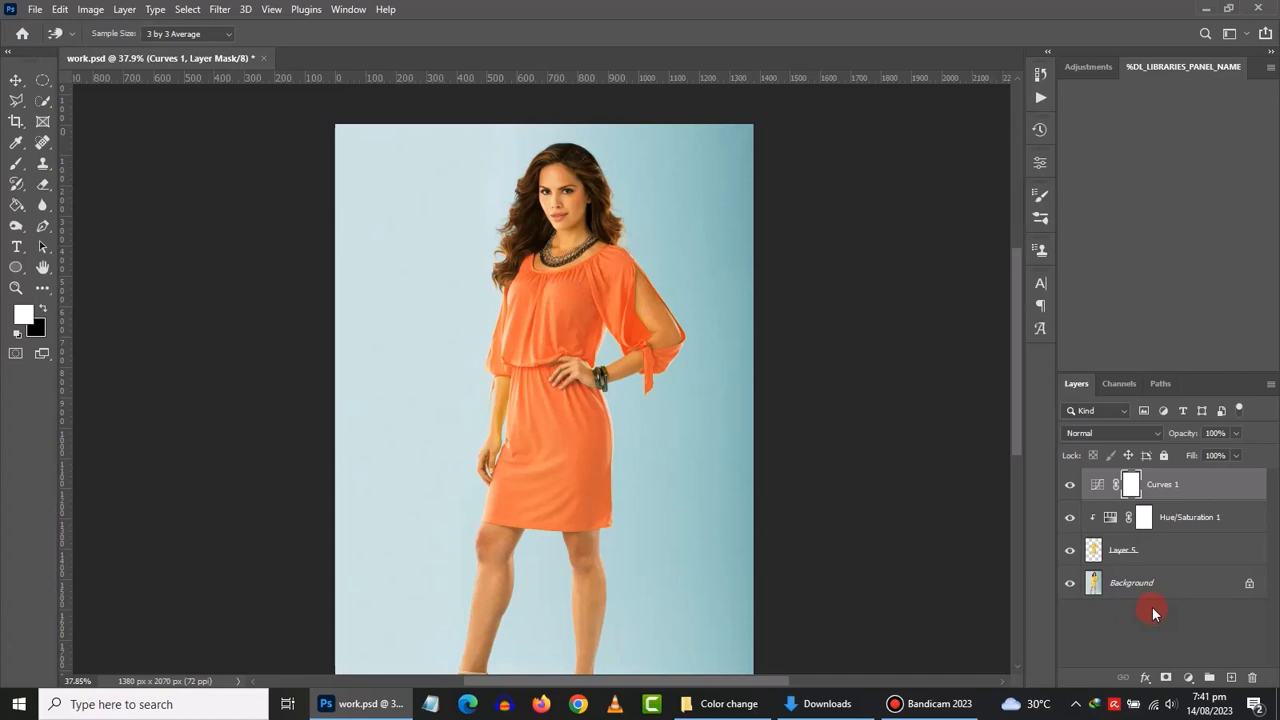
- Set Hue/Saturation 1 to Saturation -100 and Lightness -59 so the dress turns black
{"action": "double_click", "coordinate": [1111, 520]}
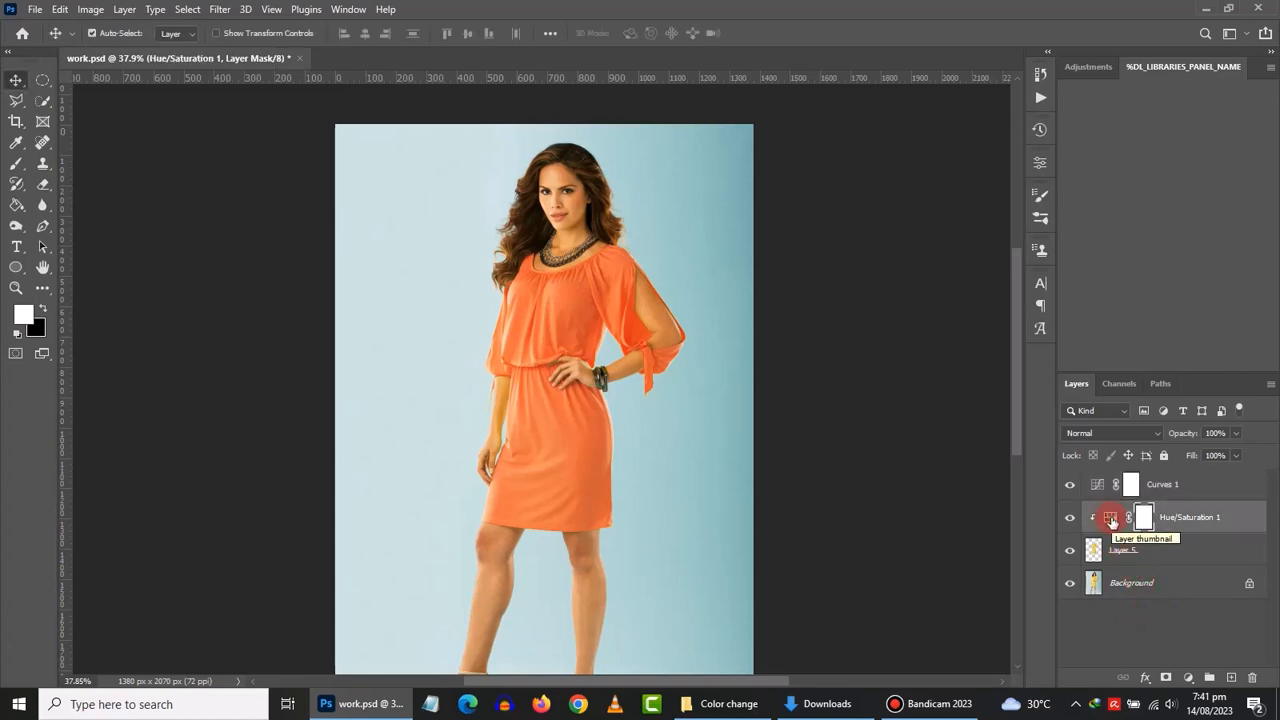
{"action": "double_click", "coordinate": [1111, 520]}
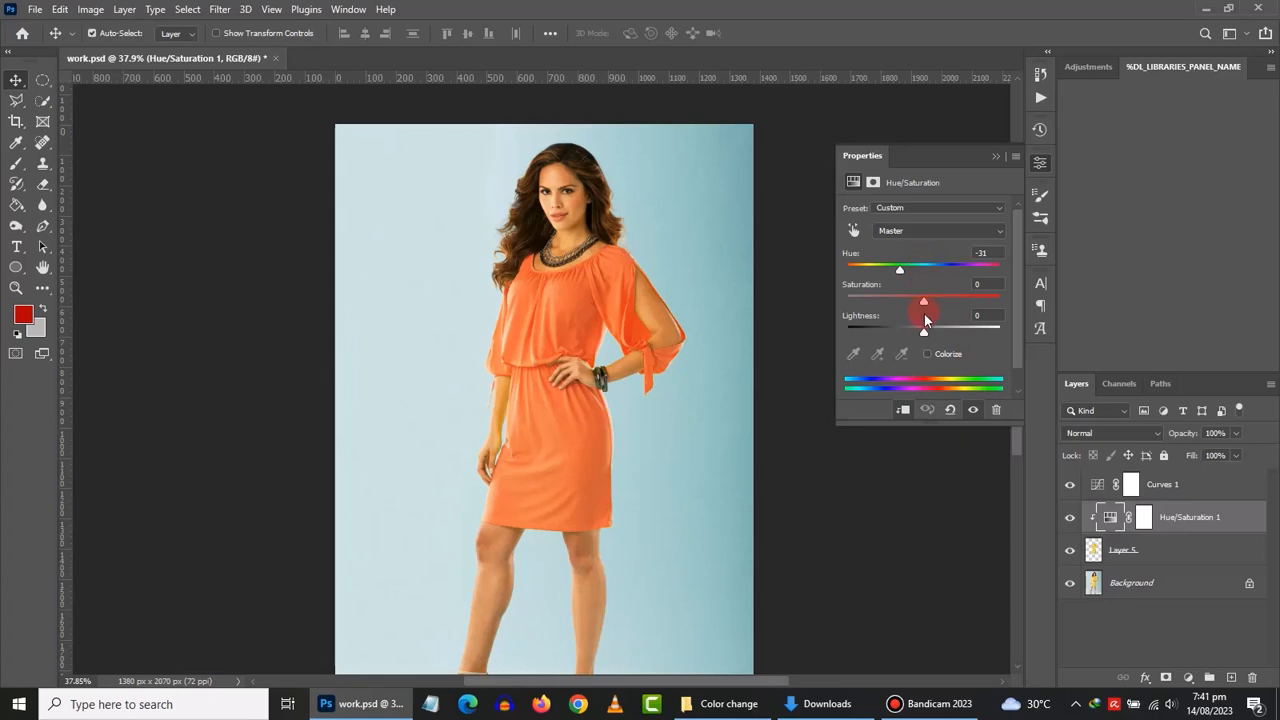
{"action": "left_click_drag", "start_coordinate": [925, 304], "coordinate": [846, 310]}
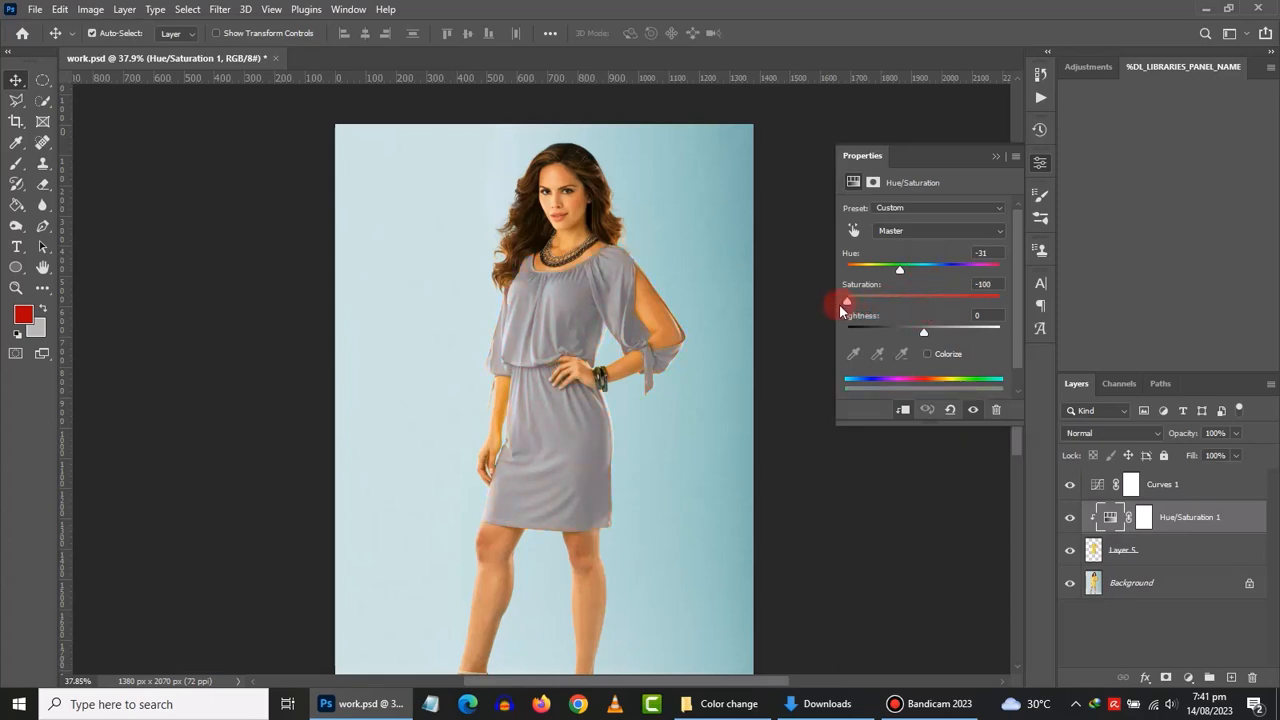
{"action": "left_click", "coordinate": [923, 333]}
{"action": "left_click_drag", "start_coordinate": [923, 333], "coordinate": [874, 330]}
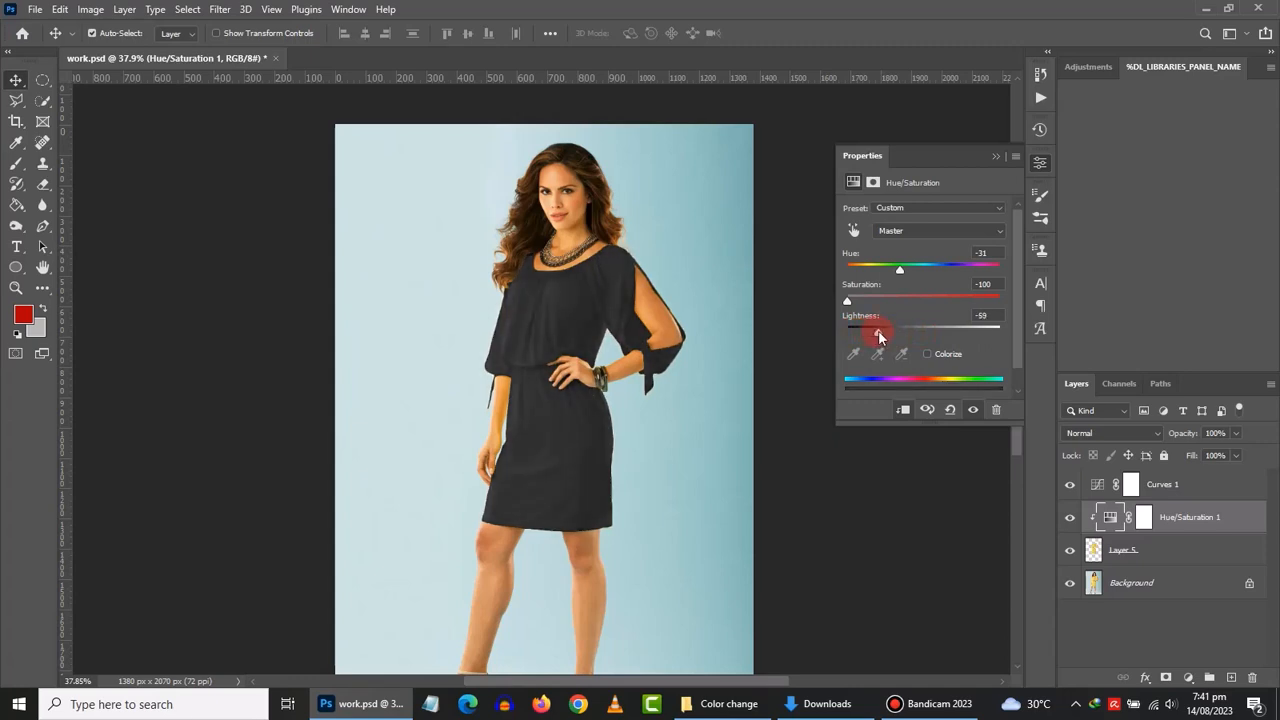
{"action": "left_click", "coordinate": [1100, 487]}
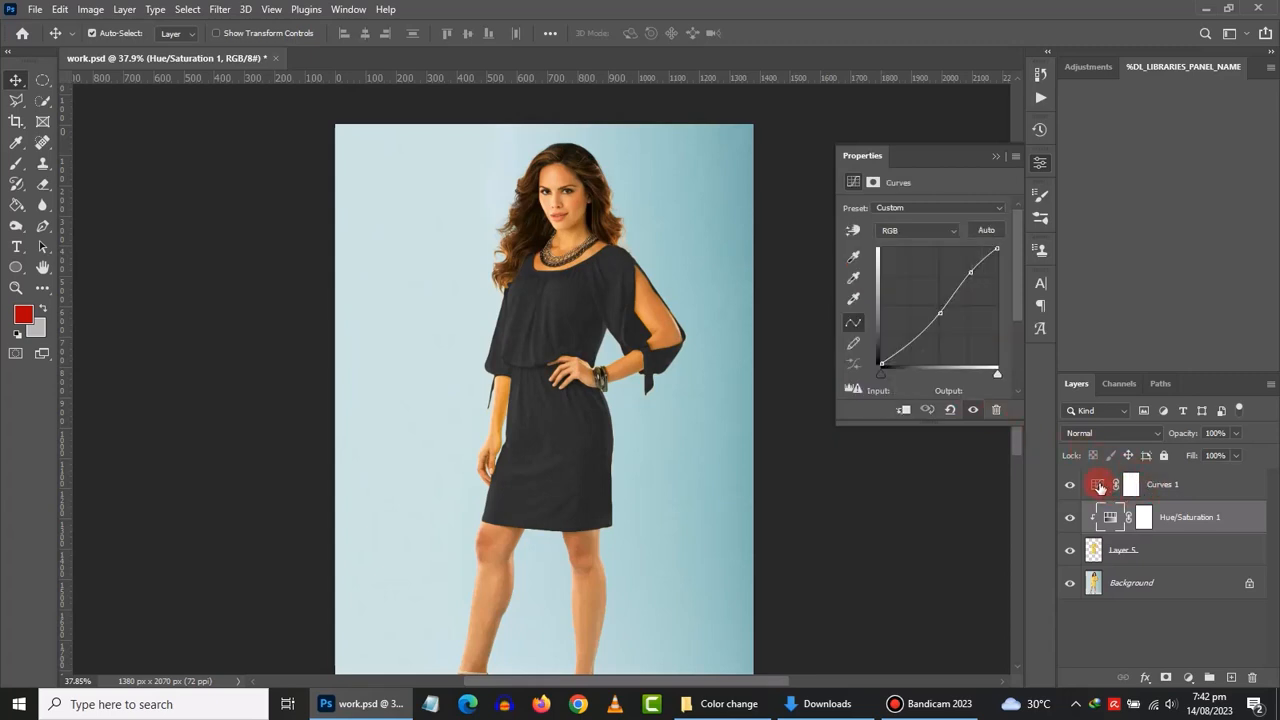
- Lighten the dress's darker tones by dragging on it with the Curves on-image tool
{"action": "left_click", "coordinate": [853, 231]}
{"action": "left_click", "coordinate": [517, 305]}
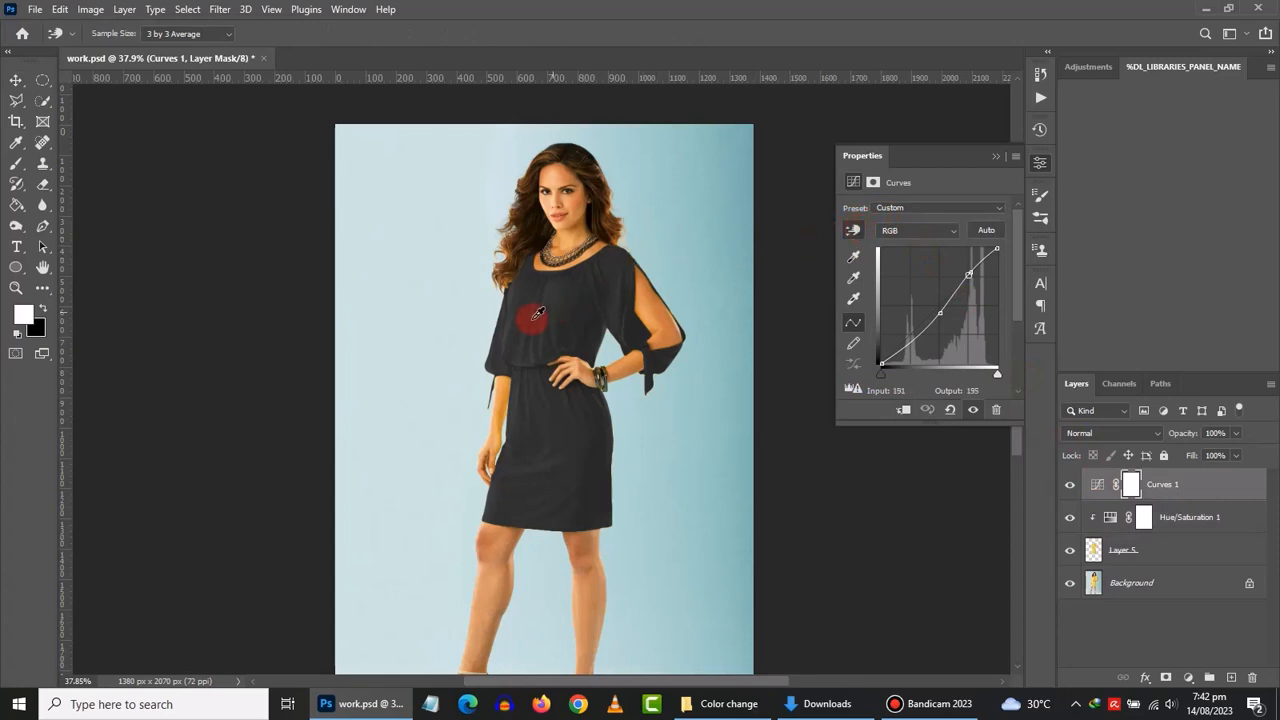
{"action": "scroll", "coordinate": [525, 315], "scroll_direction": "up", "scroll_amount": 6}
{"action": "scroll", "coordinate": [522, 318], "scroll_direction": "up", "scroll_amount": 1}
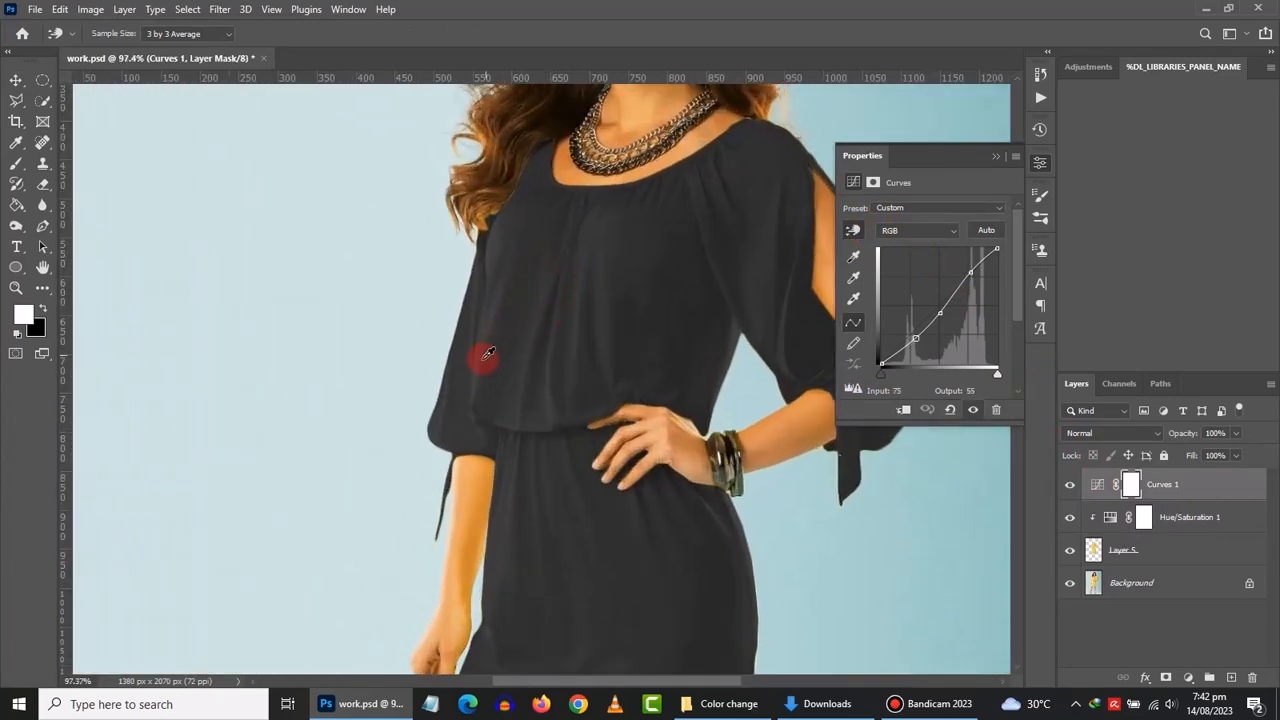
{"action": "left_click_drag", "start_coordinate": [486, 357], "coordinate": [484, 348]}
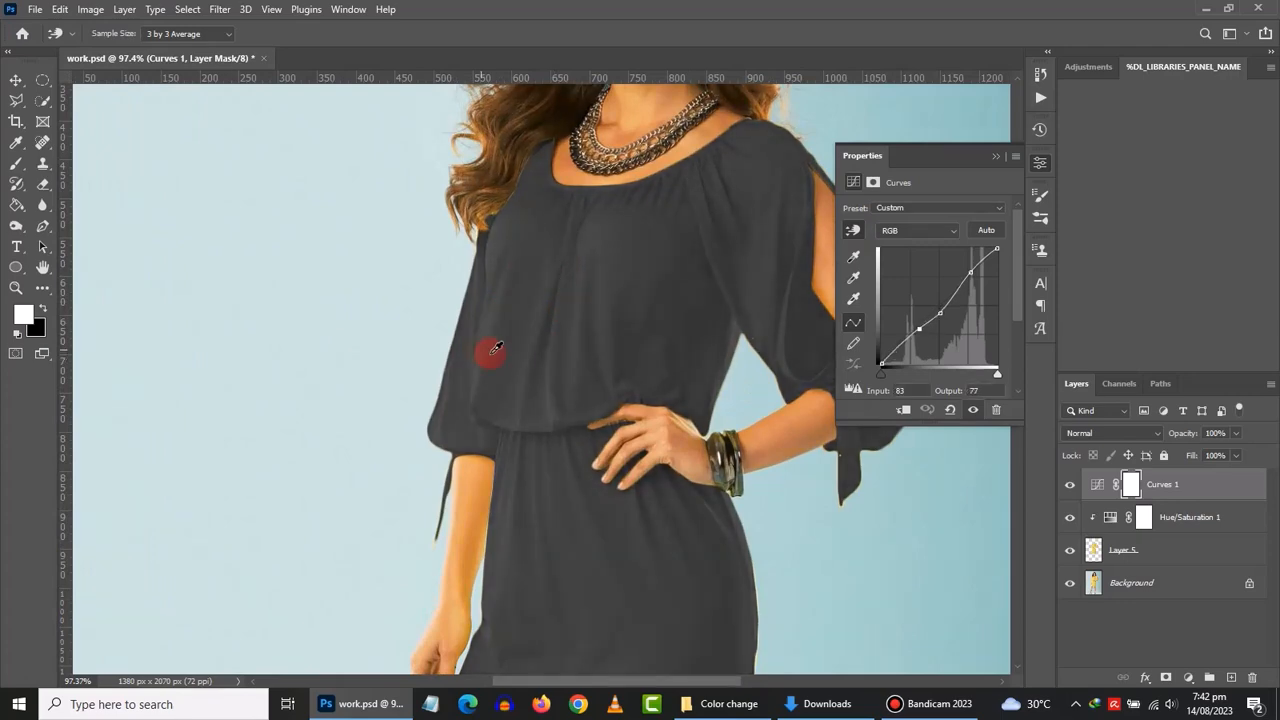
- Clip Curves 1 to the dress layer and lift its curve to brighten the dress shadows
{"action": "right_click", "coordinate": [1200, 479]}
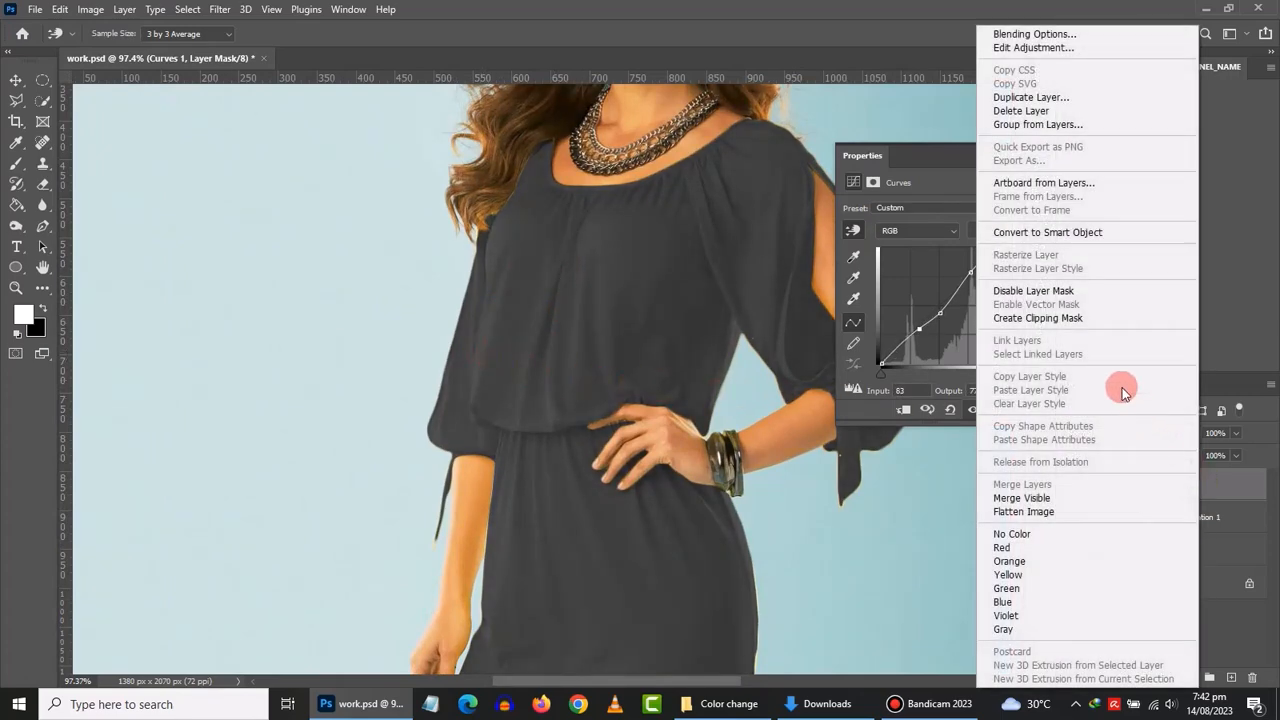
{"action": "left_click", "coordinate": [1071, 318]}
{"action": "mouse_move", "coordinate": [560, 340]}
{"action": "left_mouse_down"}
{"action": "mouse_move", "coordinate": [498, 328]}
{"action": "mouse_move", "coordinate": [504, 314]}
{"action": "mouse_move", "coordinate": [555, 323]}
{"action": "mouse_move", "coordinate": [550, 343]}
{"action": "mouse_move", "coordinate": [457, 349]}
{"action": "mouse_move", "coordinate": [486, 342]}
{"action": "left_mouse_up"}
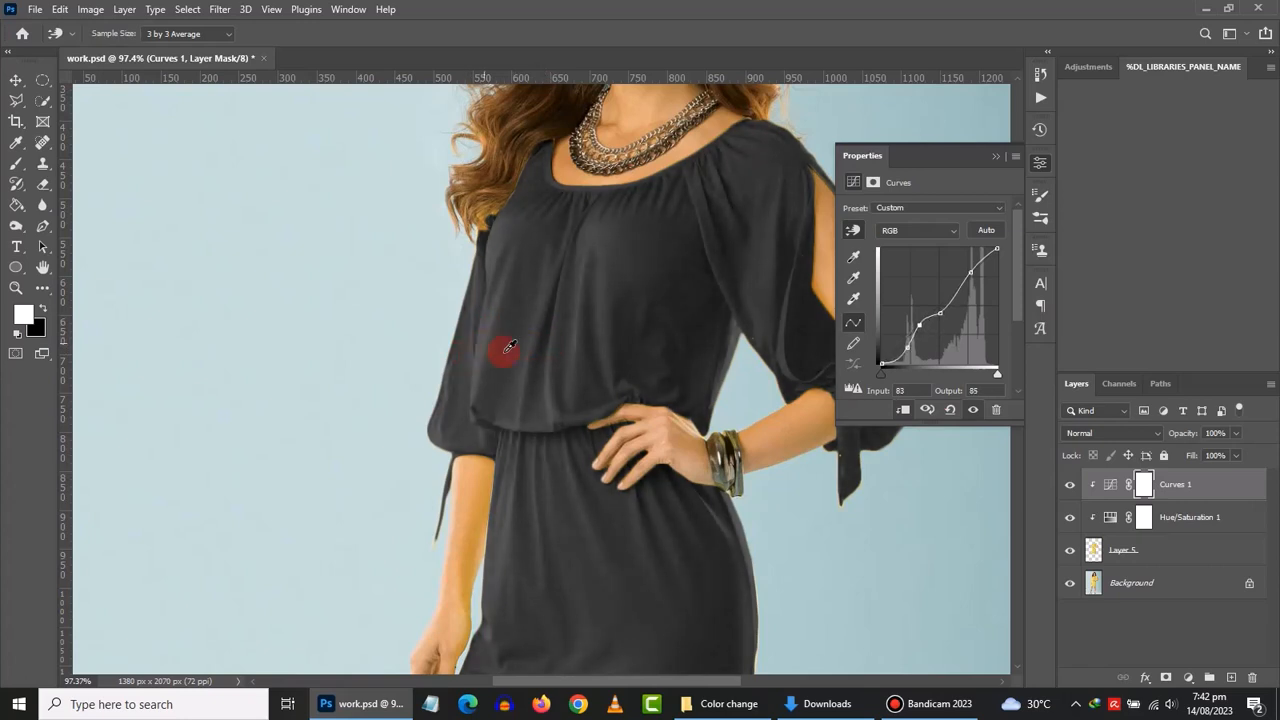
{"action": "scroll", "coordinate": [641, 412], "scroll_direction": "down", "scroll_amount": 5}
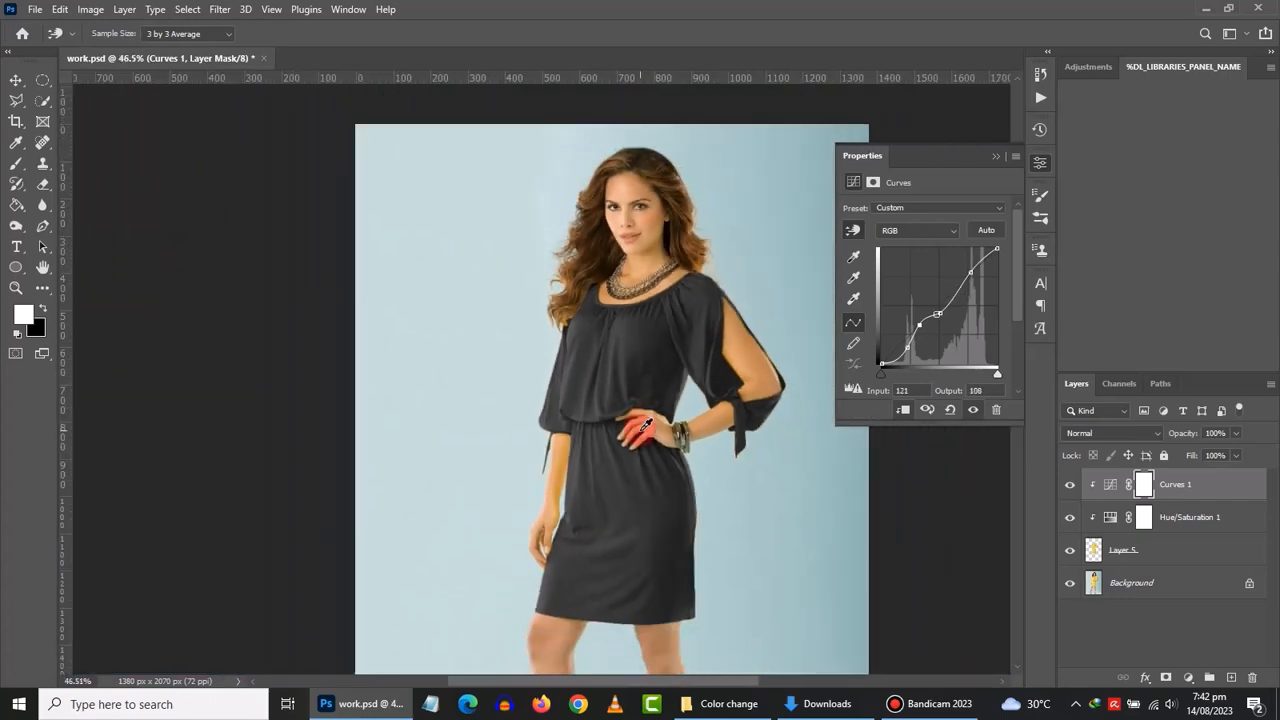
{"action": "scroll", "coordinate": [645, 410], "scroll_direction": "down", "scroll_amount": 3}
{"action": "left_click", "coordinate": [996, 155]}
{"action": "left_click", "coordinate": [1144, 484]}
{"action": "left_click", "coordinate": [1109, 518]}
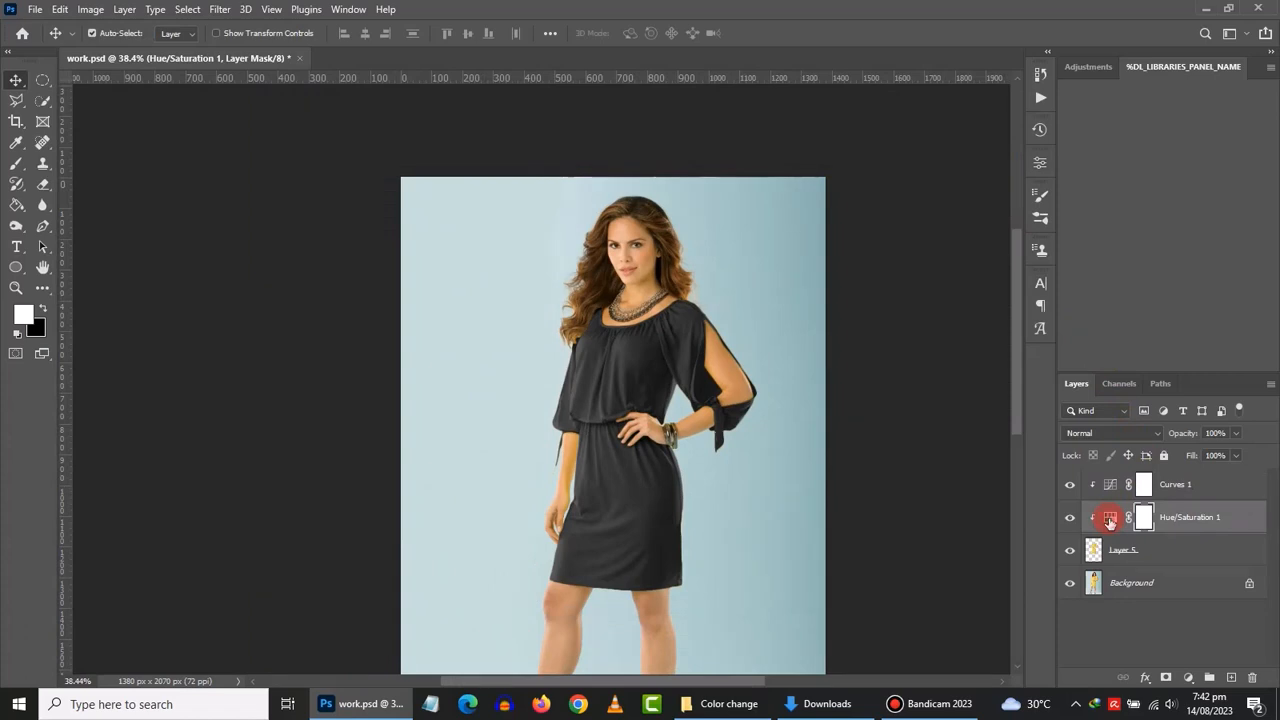
- Raise Hue/Saturation 1 Lightness from -59 to +30 so the dress turns pale grey-white
{"action": "double_click", "coordinate": [1109, 519]}
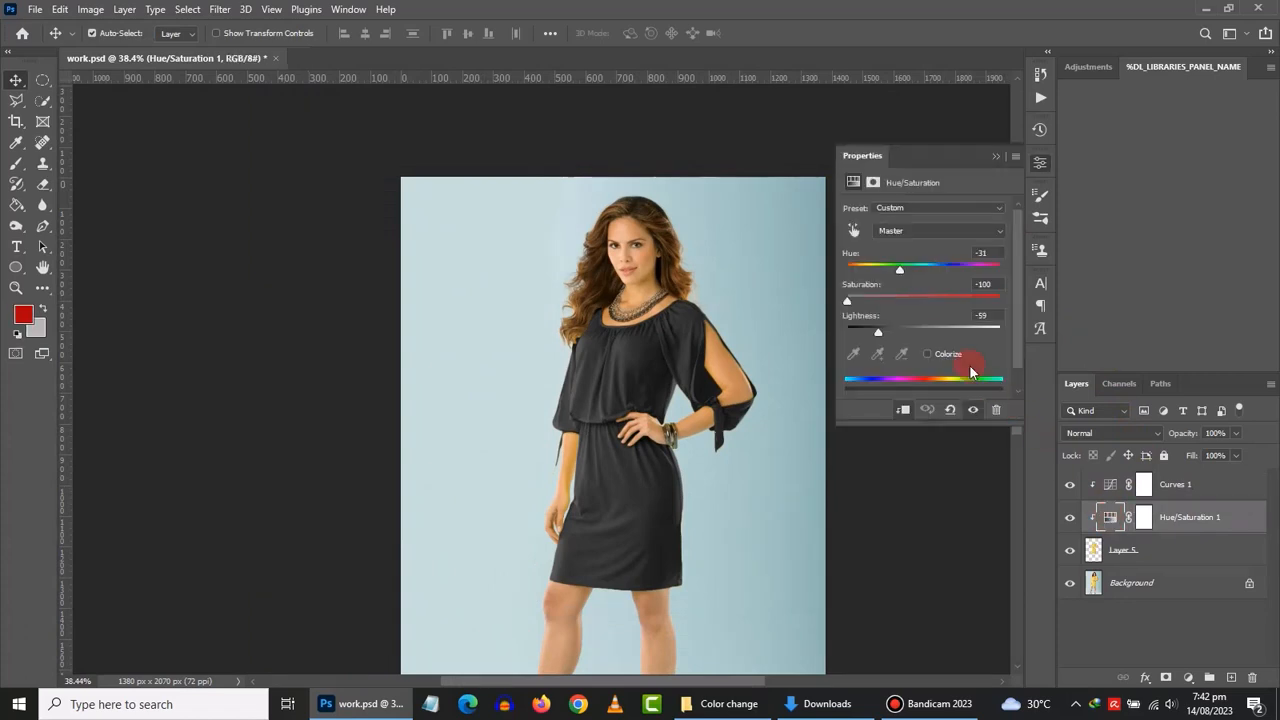
{"action": "left_click", "coordinate": [879, 335]}
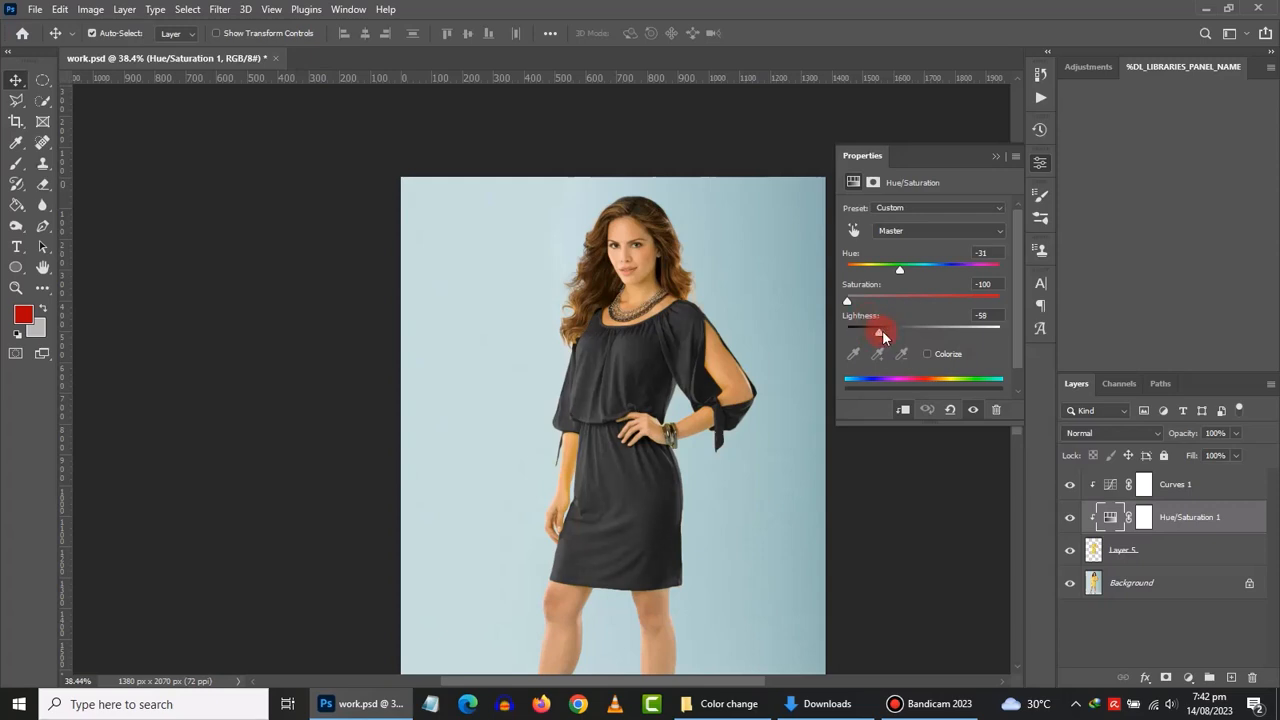
{"action": "left_click_drag", "start_coordinate": [881, 331], "coordinate": [948, 331]}
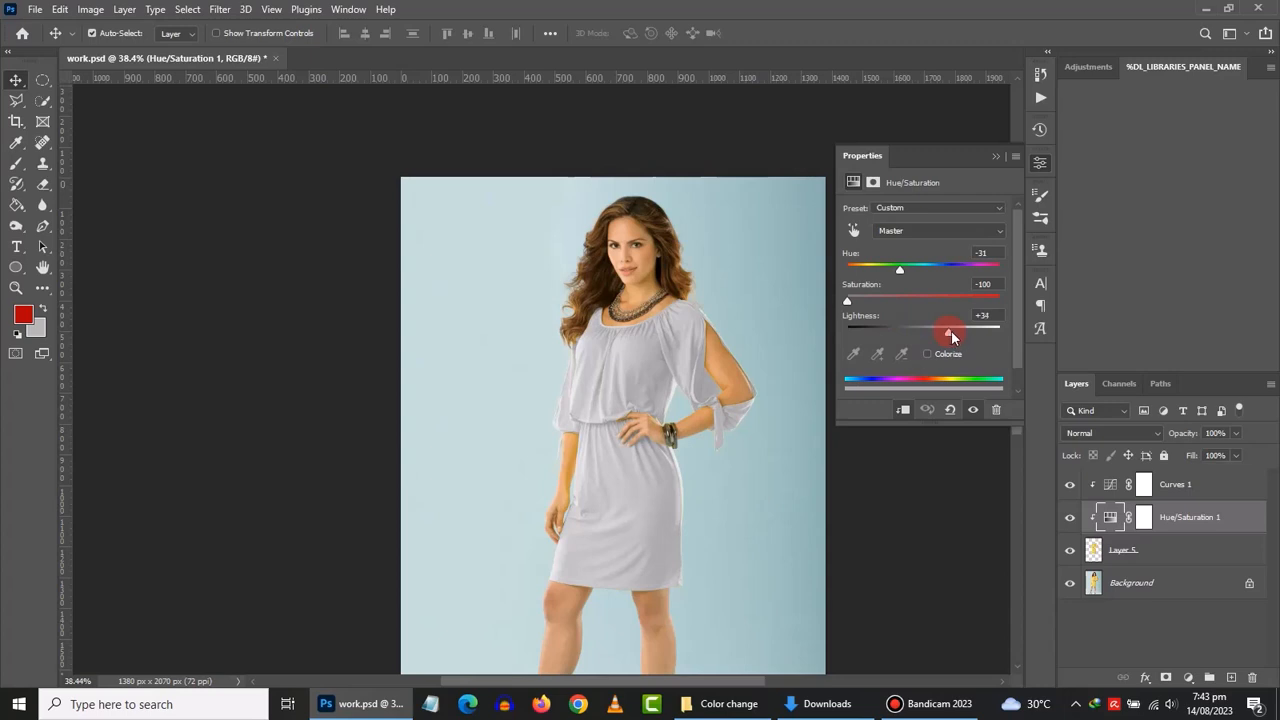
{"action": "left_click_drag", "start_coordinate": [951, 333], "coordinate": [946, 331]}
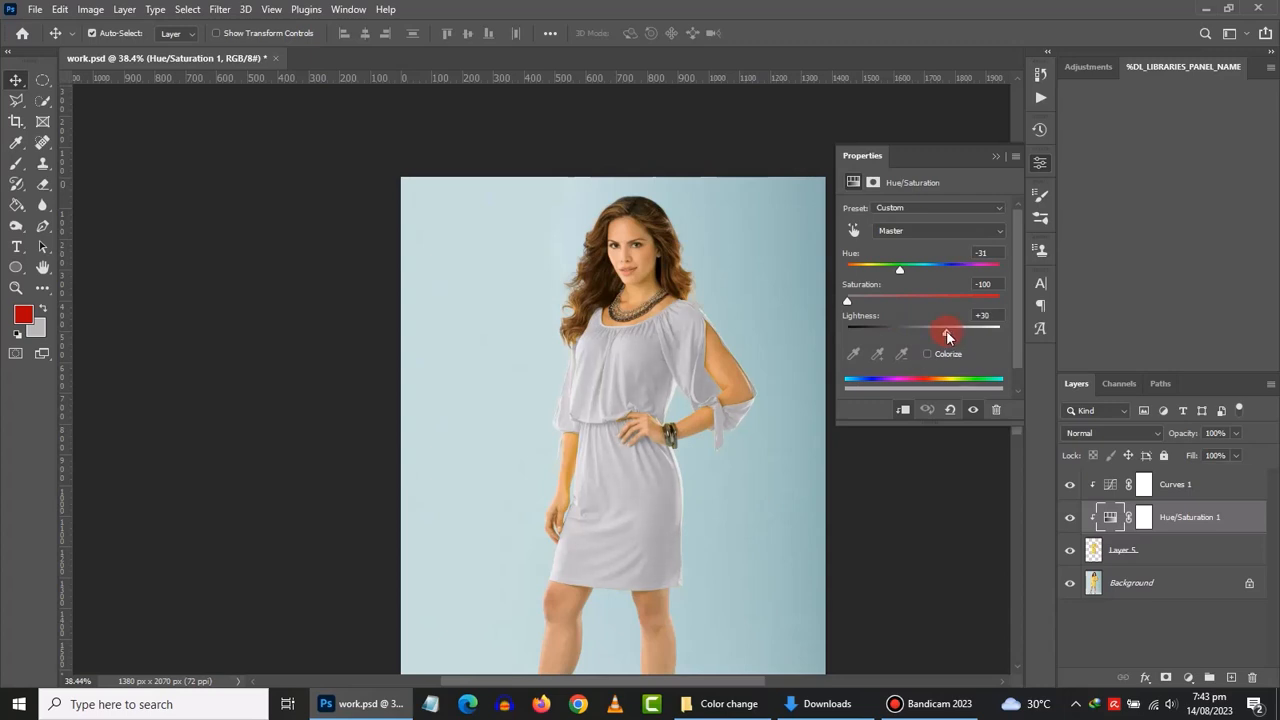
{"action": "left_click", "coordinate": [1110, 486]}
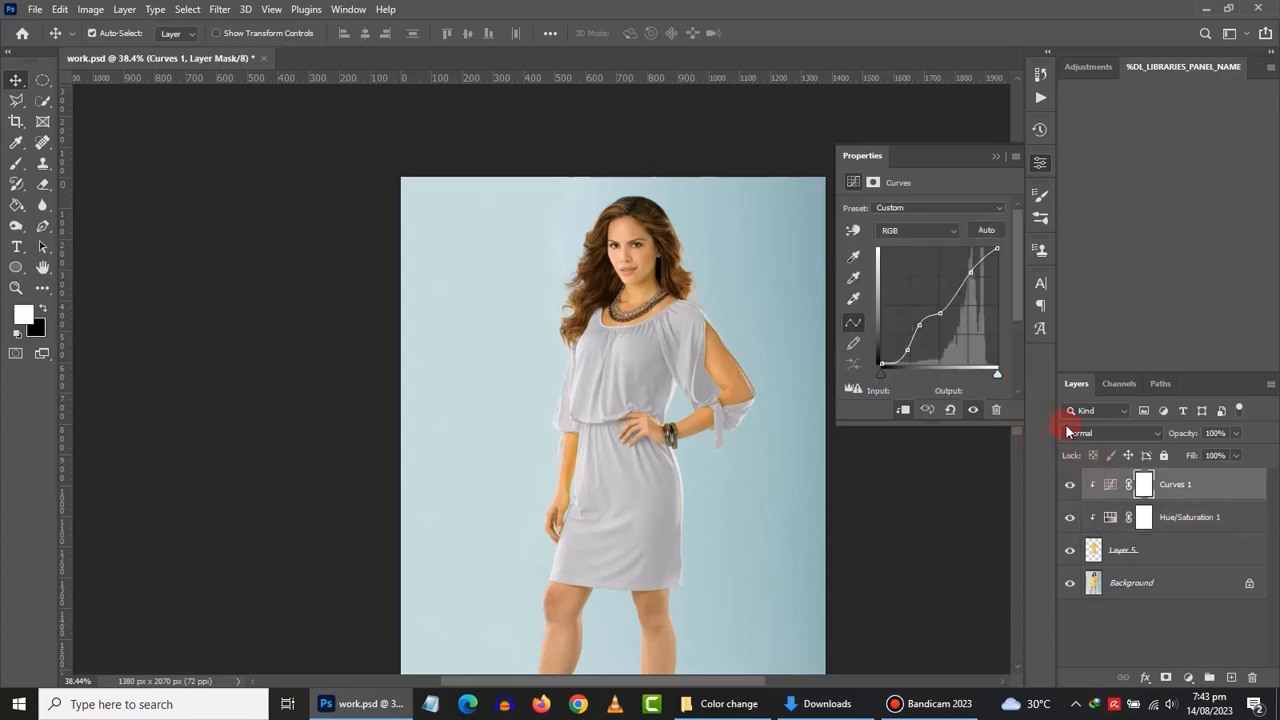
- Hide Curves 1 and add a new Curves 2 adjustment above Hue/Saturation 1
{"action": "left_click", "coordinate": [1071, 487]}
{"action": "left_click", "coordinate": [1230, 522]}
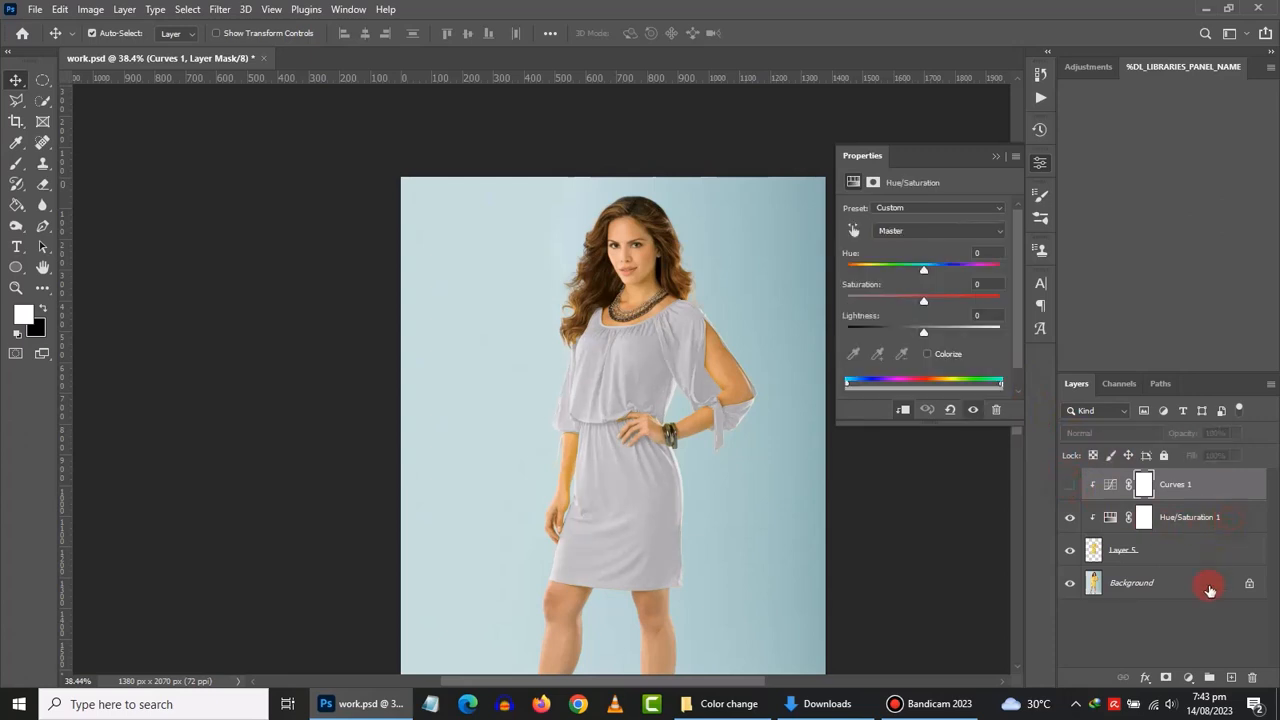
{"action": "left_click", "coordinate": [1187, 680]}
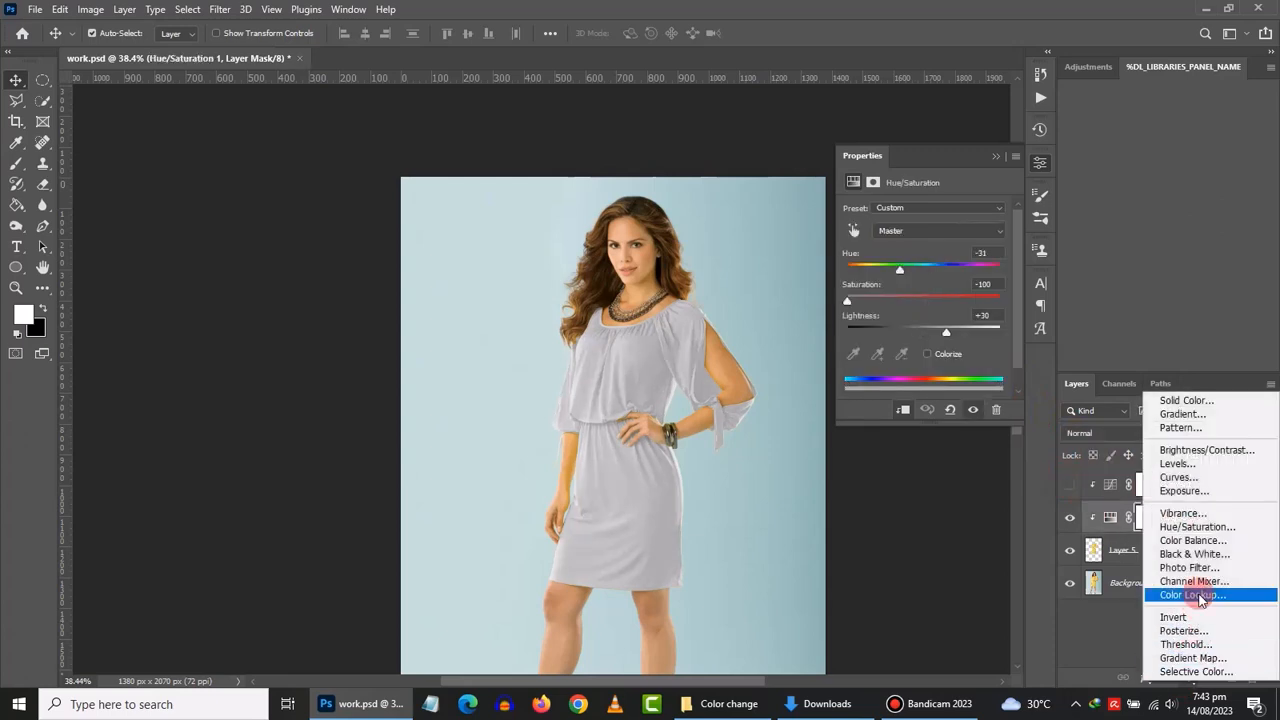
{"action": "left_click", "coordinate": [1187, 478]}
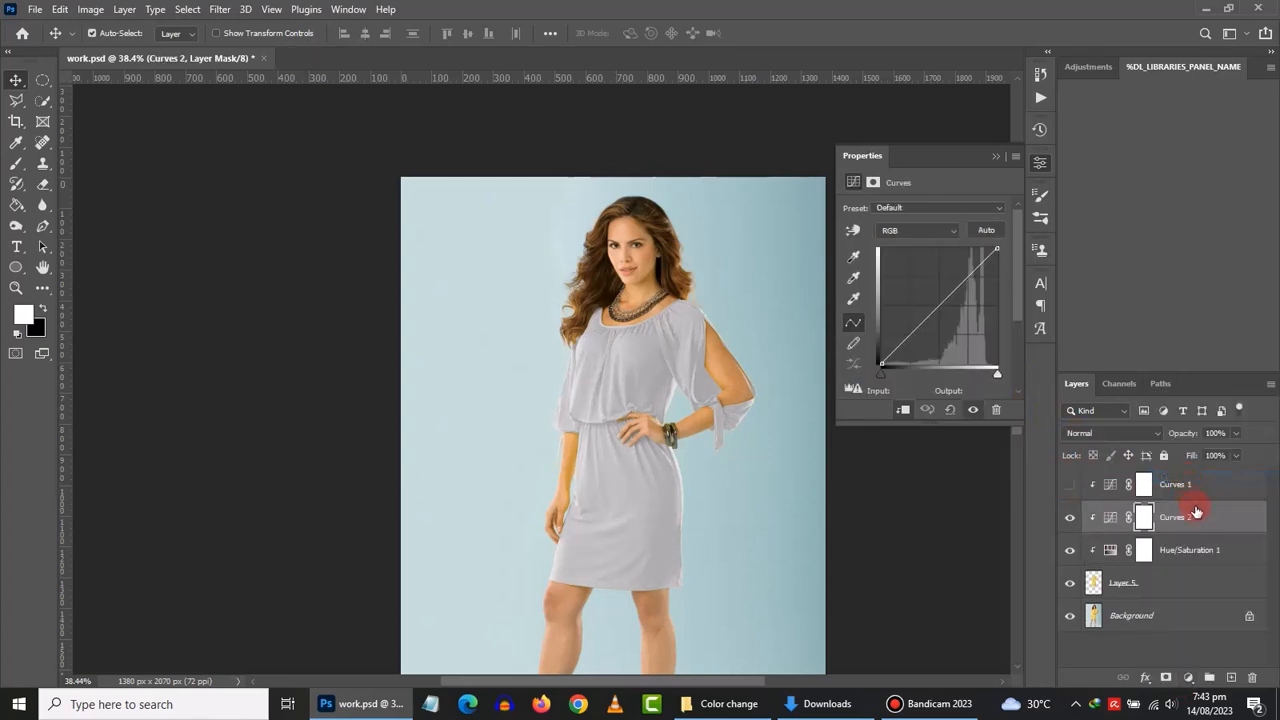
{"action": "right_click", "coordinate": [1209, 518]}
{"action": "left_click", "coordinate": [1209, 518]}
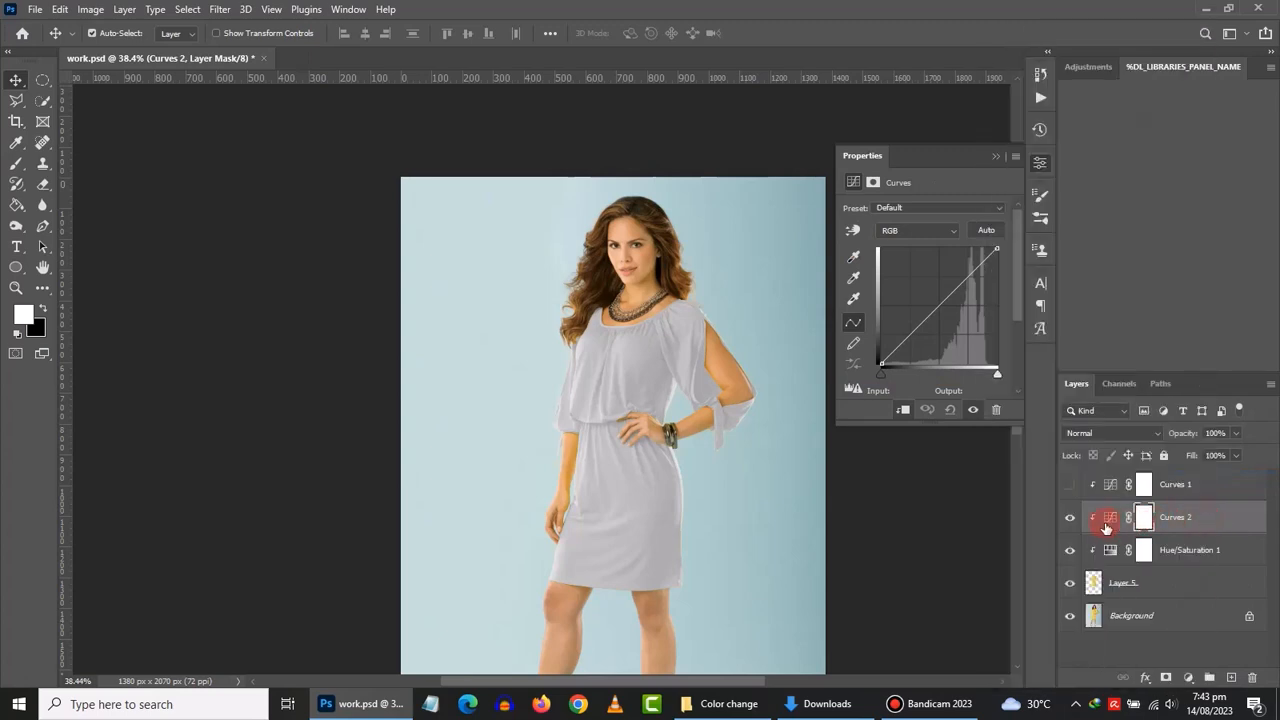
- Reshape Curves 2 on the dress, darkening the midtones and adjusting the skirt's lower tones
{"action": "left_click", "coordinate": [853, 231]}
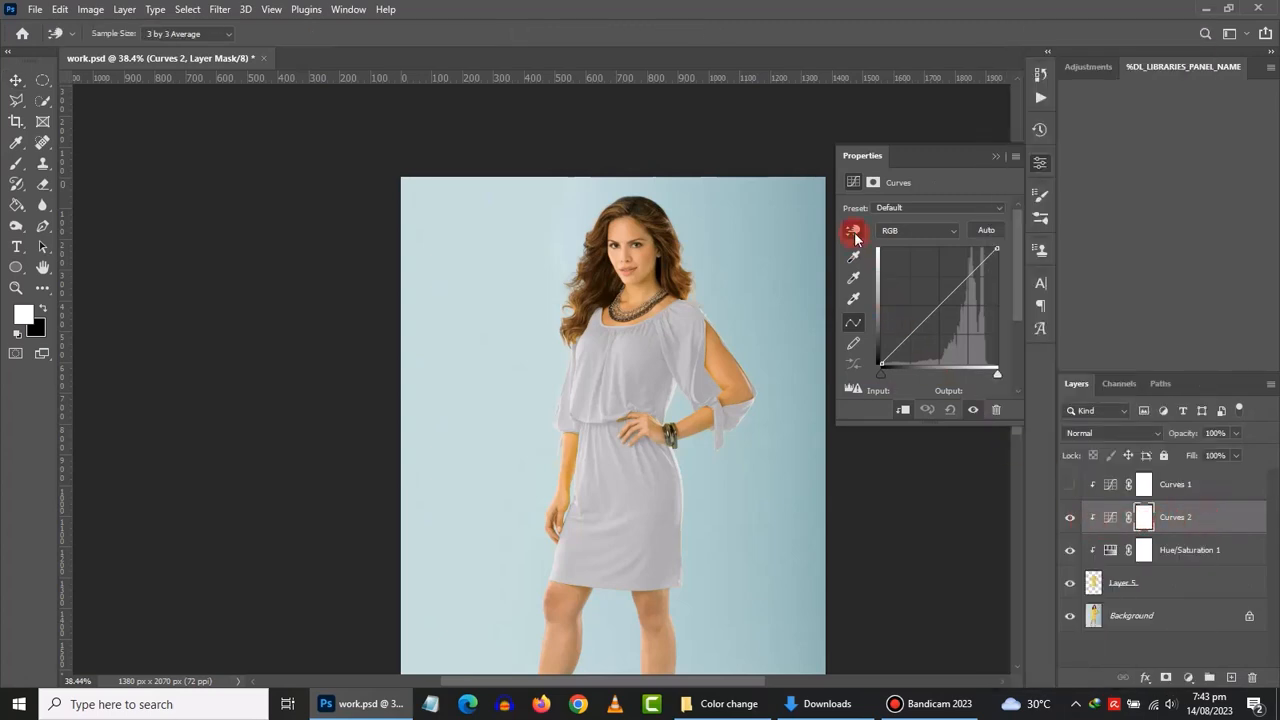
{"action": "left_click", "coordinate": [626, 377]}
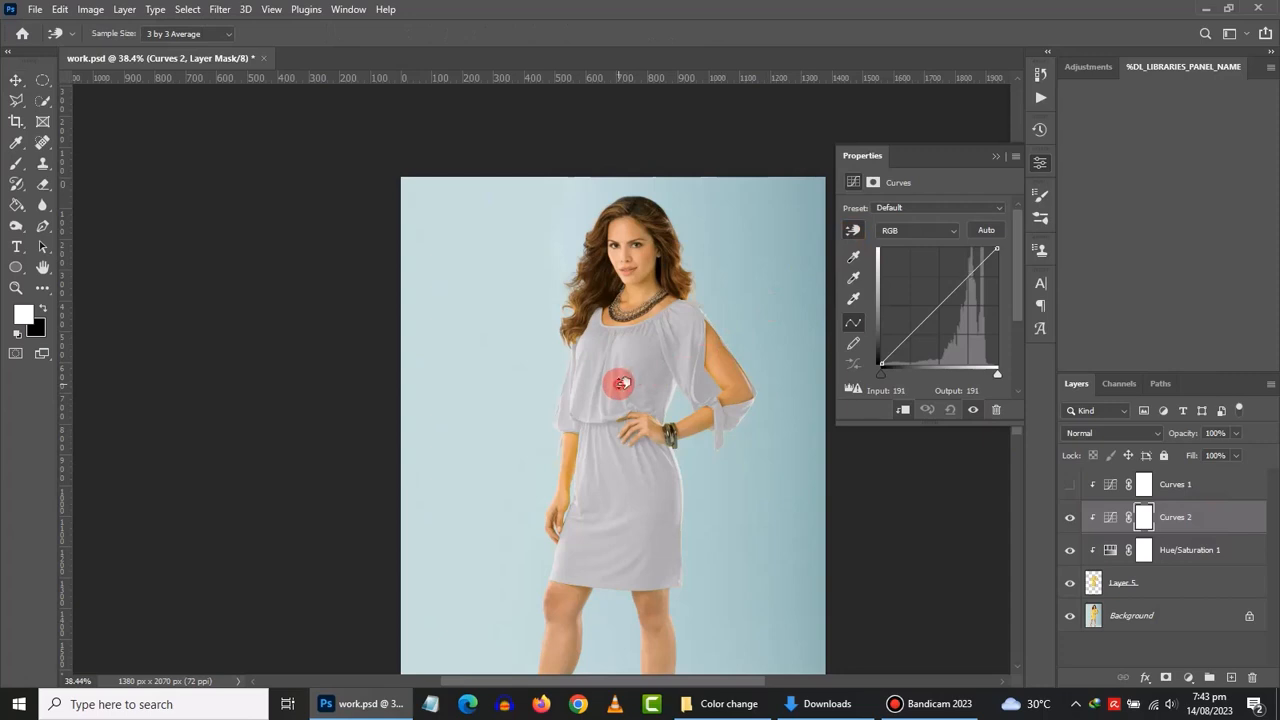
{"action": "left_click_drag", "start_coordinate": [623, 380], "coordinate": [575, 384]}
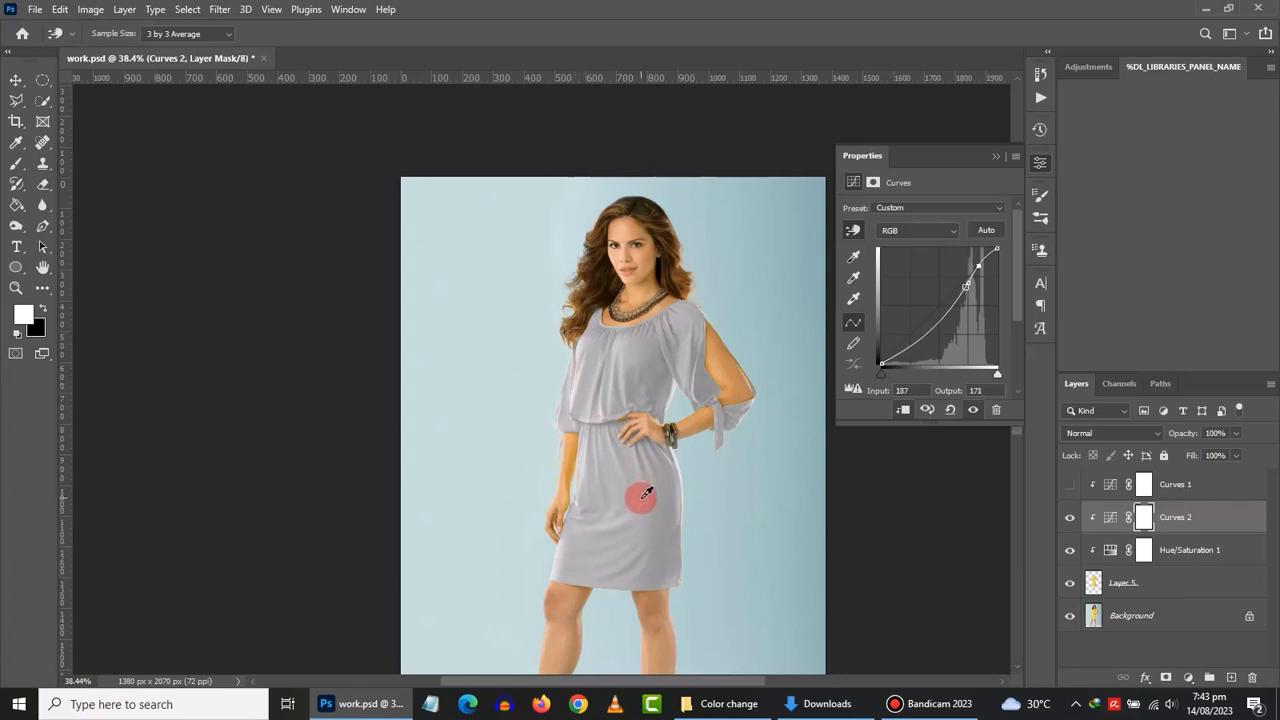
{"action": "mouse_move", "coordinate": [641, 498]}
{"action": "left_mouse_down"}
{"action": "mouse_move", "coordinate": [640, 520]}
{"action": "mouse_move", "coordinate": [640, 509]}
{"action": "left_mouse_up"}
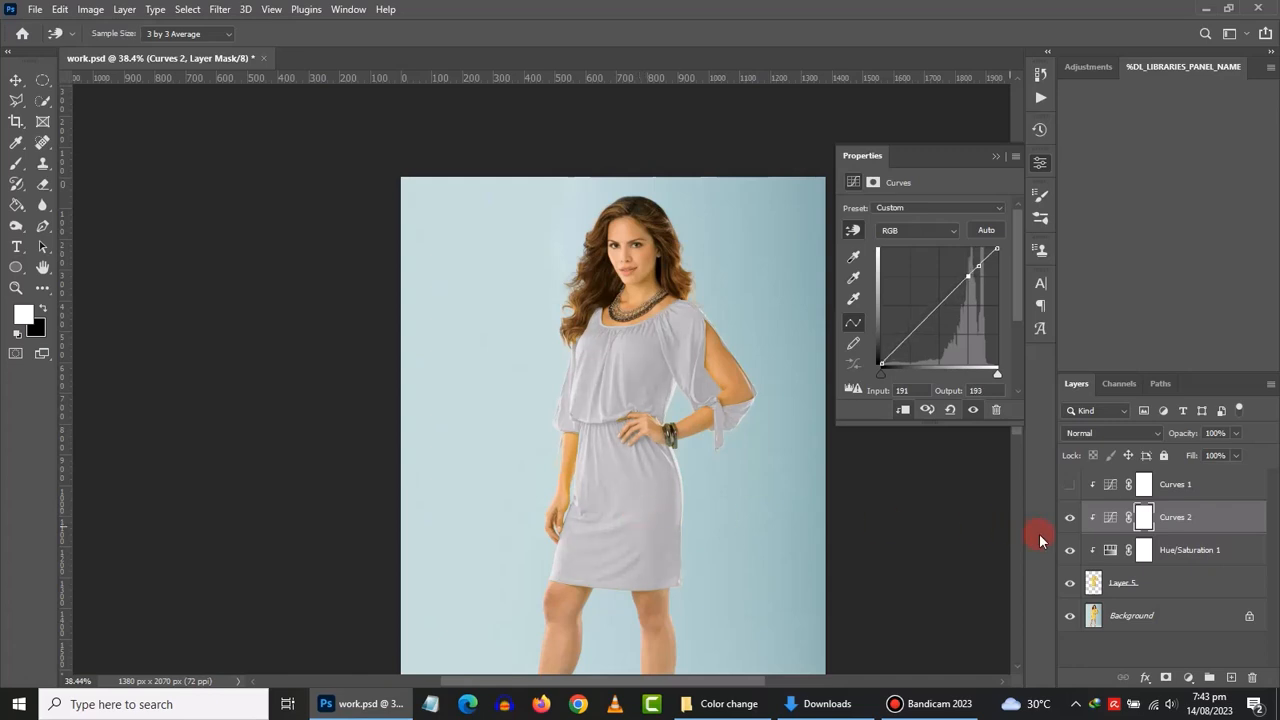
{"action": "left_click", "coordinate": [1116, 555]}
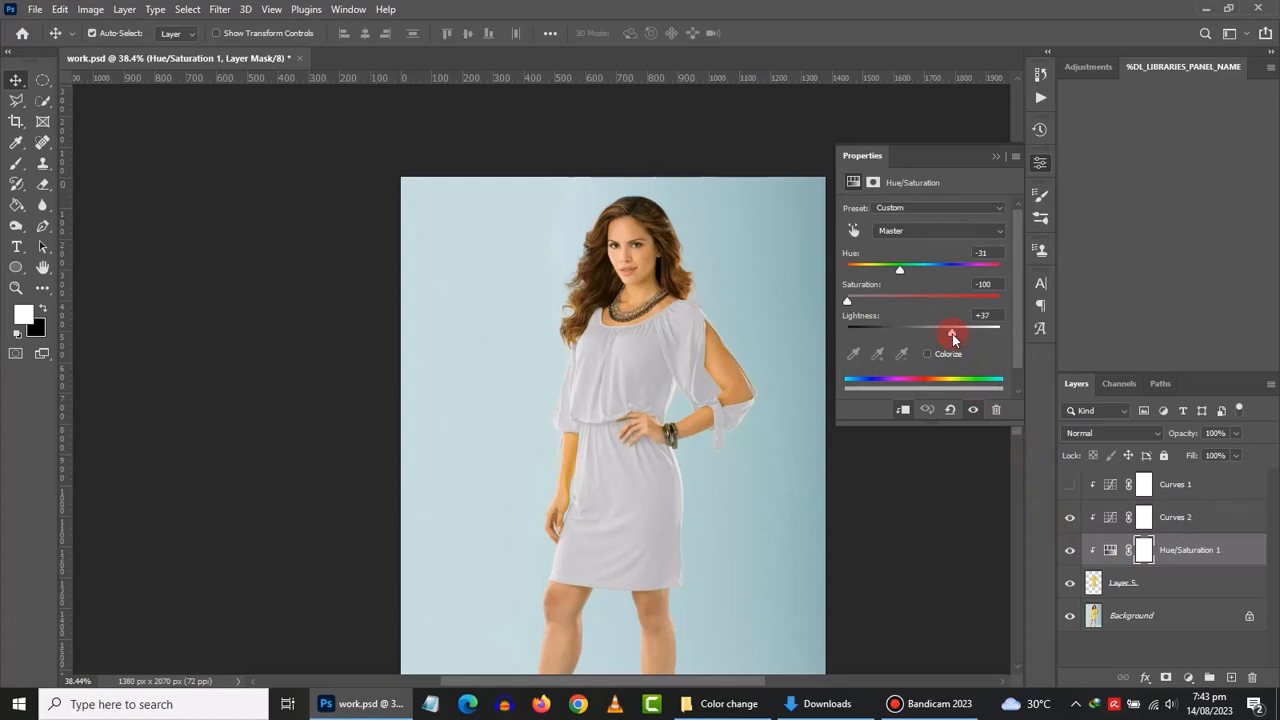
- Brighten the dress highlights and waist tones with Curves 2, then zoom out to the whole image
{"action": "scroll", "coordinate": [749, 471], "scroll_direction": "up", "scroll_amount": 3}
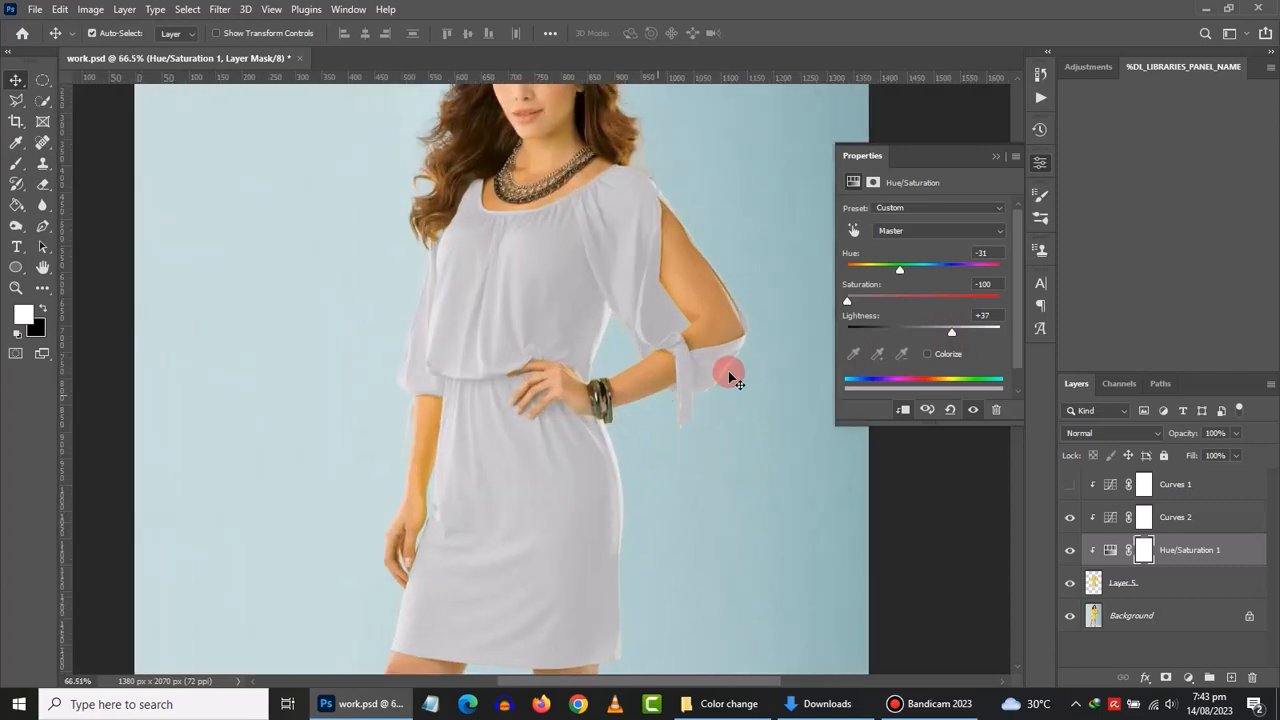
{"action": "left_click", "coordinate": [1110, 521]}
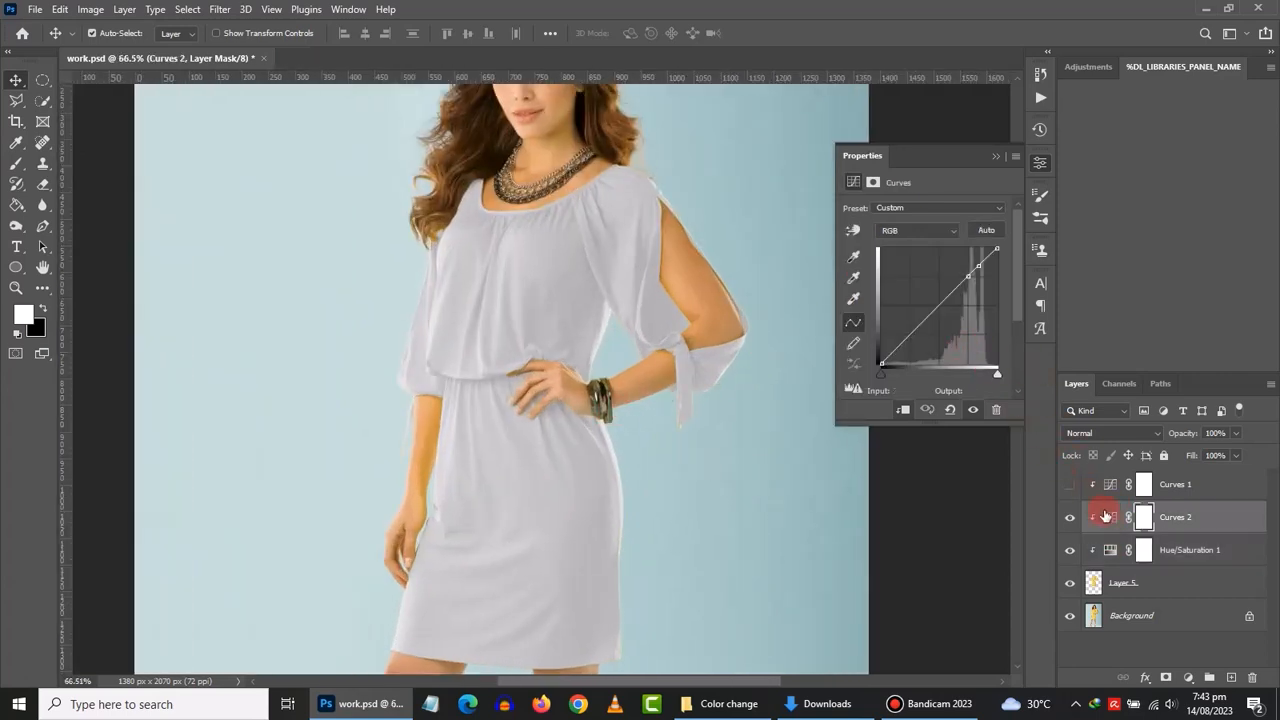
{"action": "left_click", "coordinate": [852, 231]}
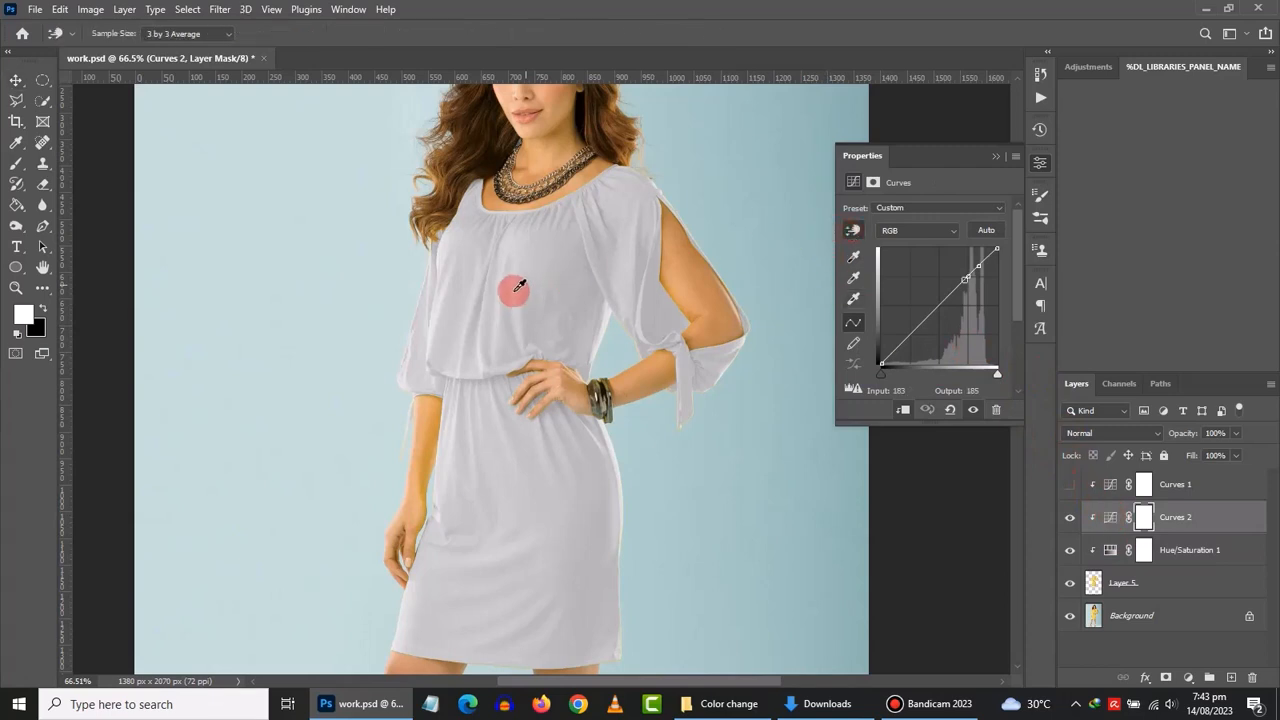
{"action": "left_click_drag", "start_coordinate": [468, 307], "coordinate": [508, 318]}
{"action": "left_click", "coordinate": [500, 371]}
{"action": "key", "text": "ctrl+minus"}
{"action": "key", "text": "ctrl+minus"}
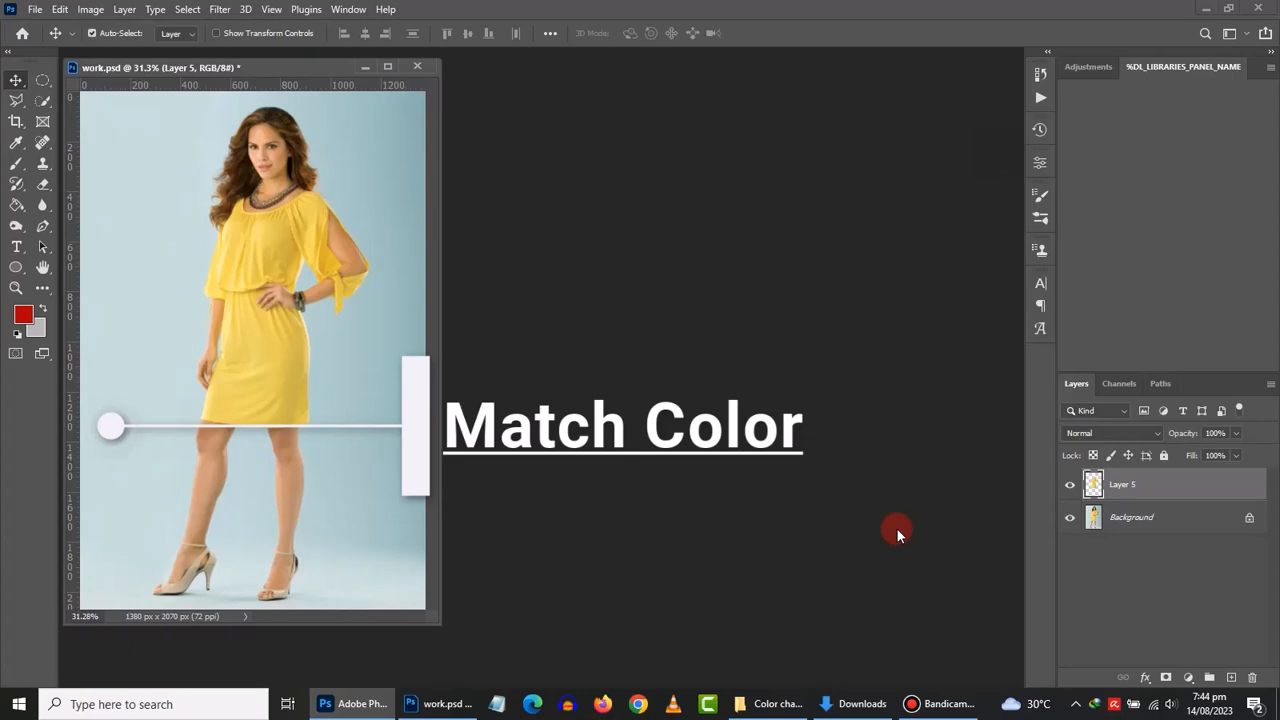
- Drag 2.jpg from the Color change folder into Photoshop to open the blue-dress photo
{"action": "left_click", "coordinate": [775, 704]}
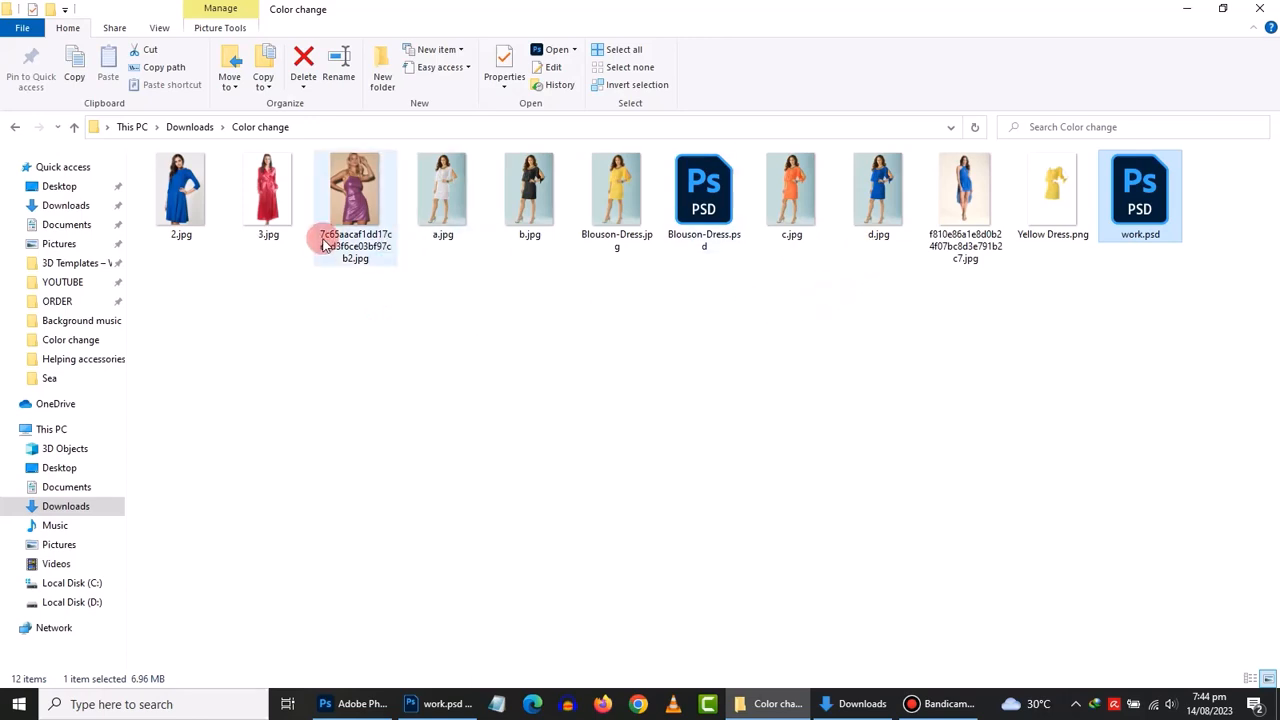
{"action": "left_click_drag", "start_coordinate": [249, 280], "coordinate": [612, 284]}
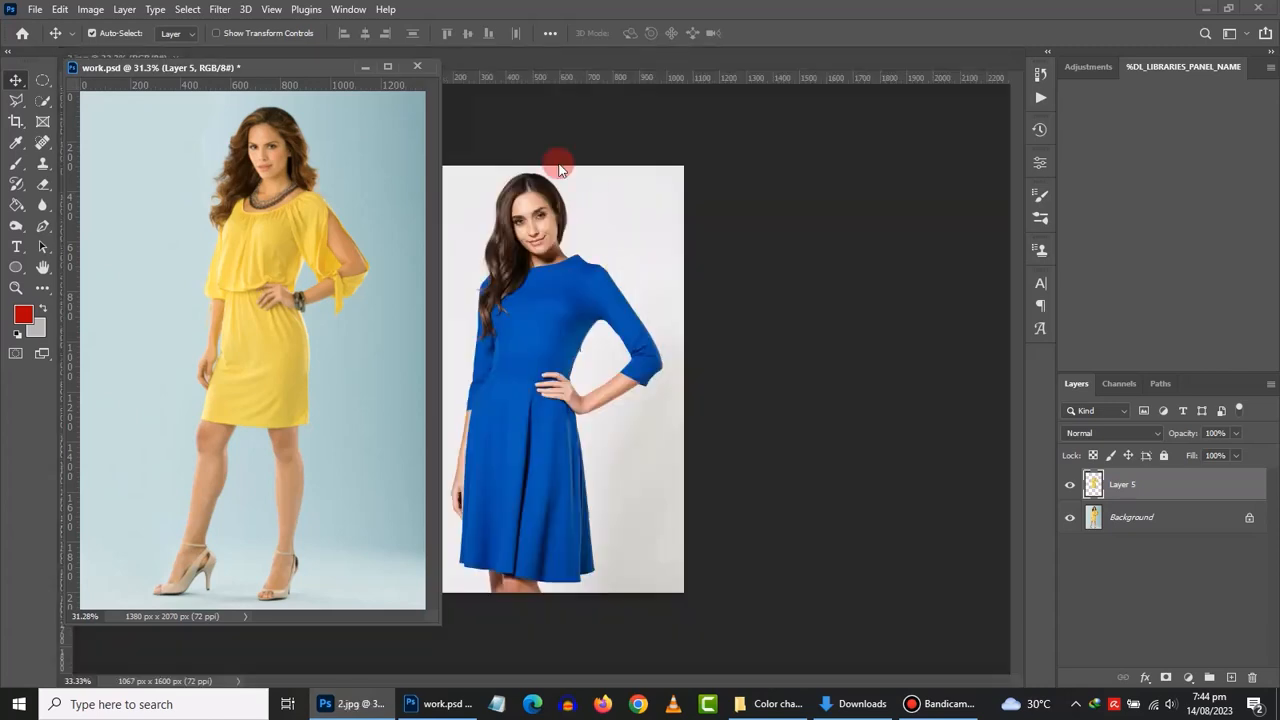
- Float 2.jpg in its own enlarged window beside work.psd and zoom in
{"action": "left_click_drag", "start_coordinate": [507, 63], "coordinate": [286, 278]}
{"action": "left_click_drag", "start_coordinate": [305, 130], "coordinate": [601, 75]}
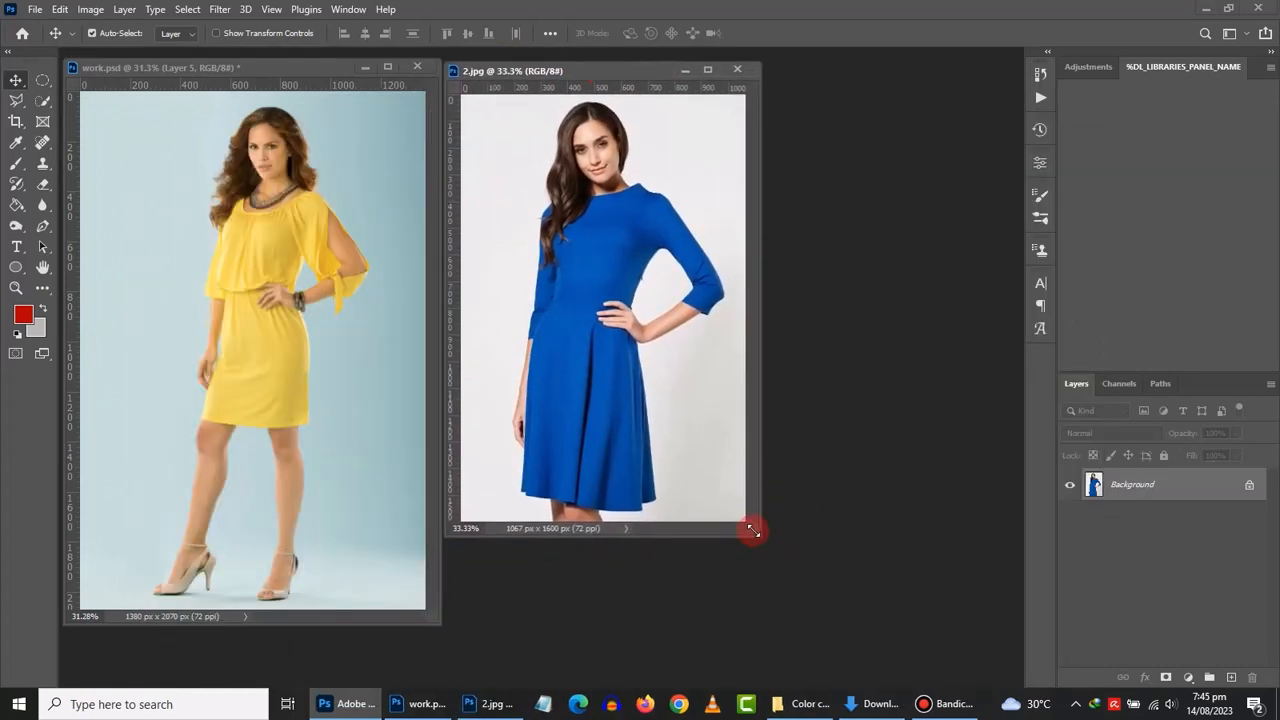
{"action": "left_click_drag", "start_coordinate": [753, 531], "coordinate": [838, 617]}
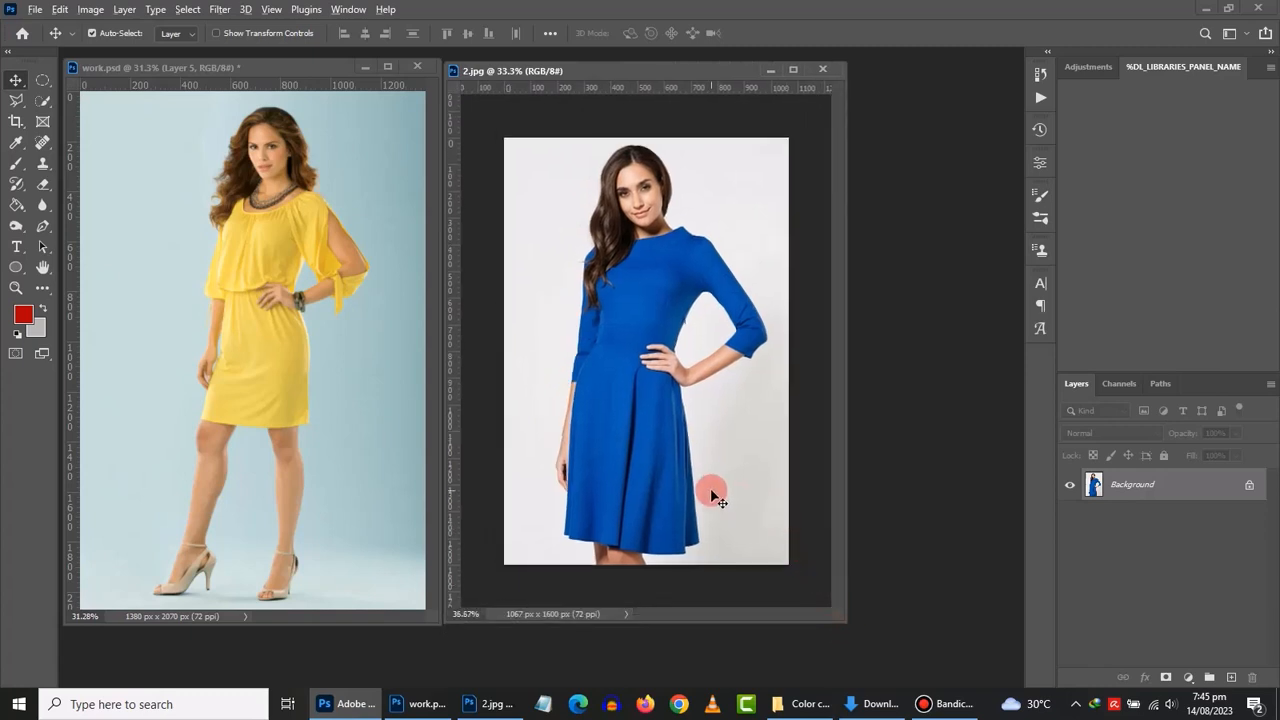
{"action": "scroll", "coordinate": [713, 495], "scroll_direction": "up", "scroll_amount": 2}
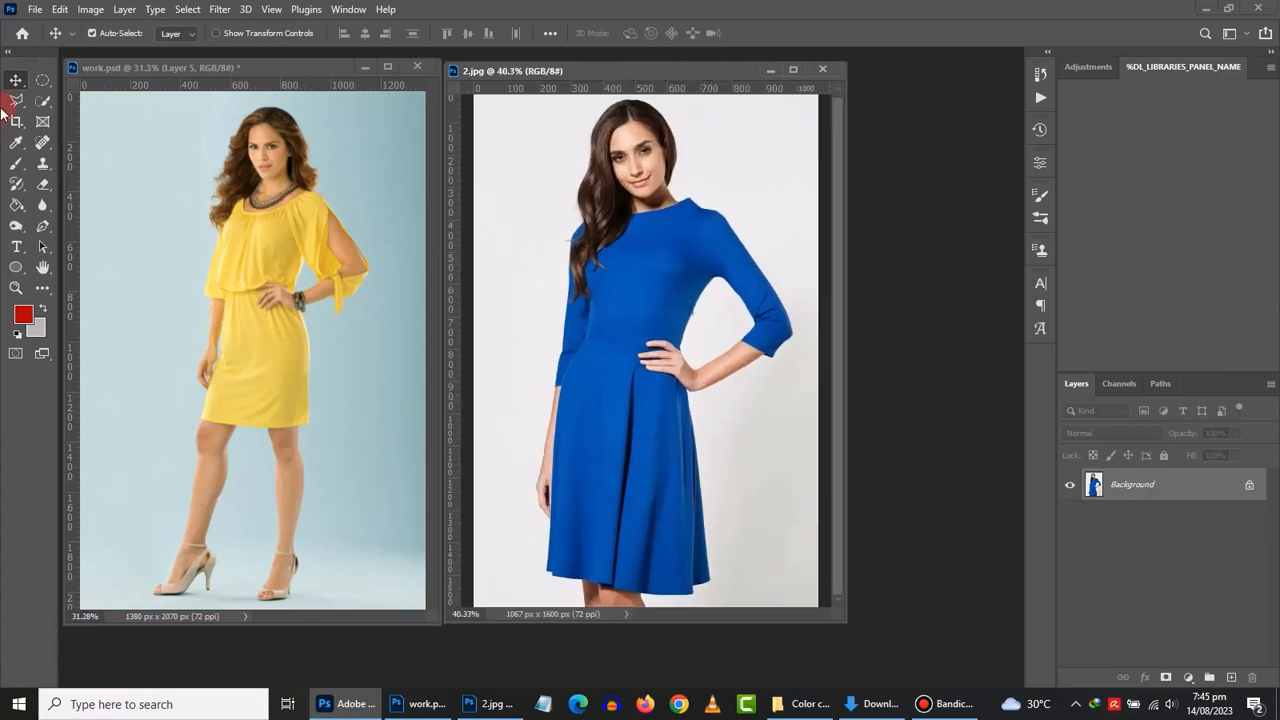
- Quick-select the blue dress in 2.jpg and load Layer 5's pixels as the yellow-dress selection in work.psd
{"action": "left_click", "coordinate": [43, 101]}
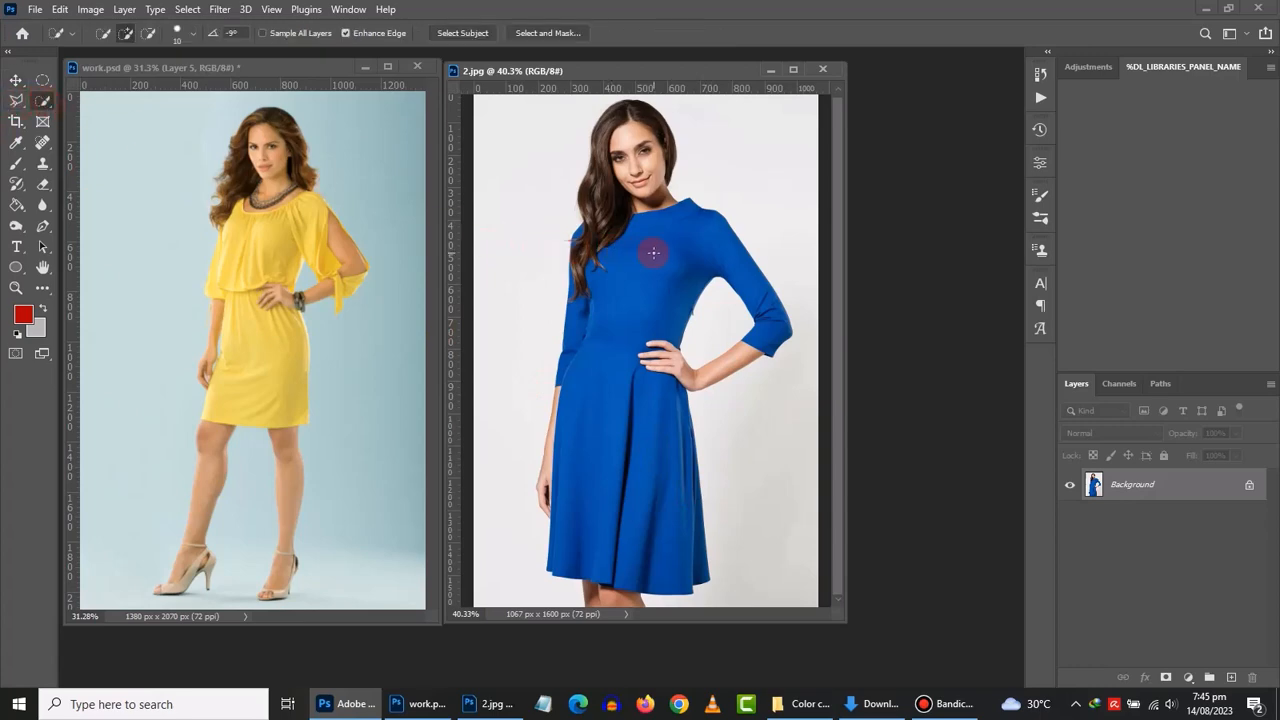
{"action": "mouse_move", "coordinate": [665, 243]}
{"action": "left_mouse_down"}
{"action": "mouse_move", "coordinate": [650, 250]}
{"action": "mouse_move", "coordinate": [615, 356]}
{"action": "mouse_move", "coordinate": [612, 399]}
{"action": "mouse_move", "coordinate": [630, 420]}
{"action": "mouse_move", "coordinate": [658, 412]}
{"action": "mouse_move", "coordinate": [636, 348]}
{"action": "left_mouse_up"}
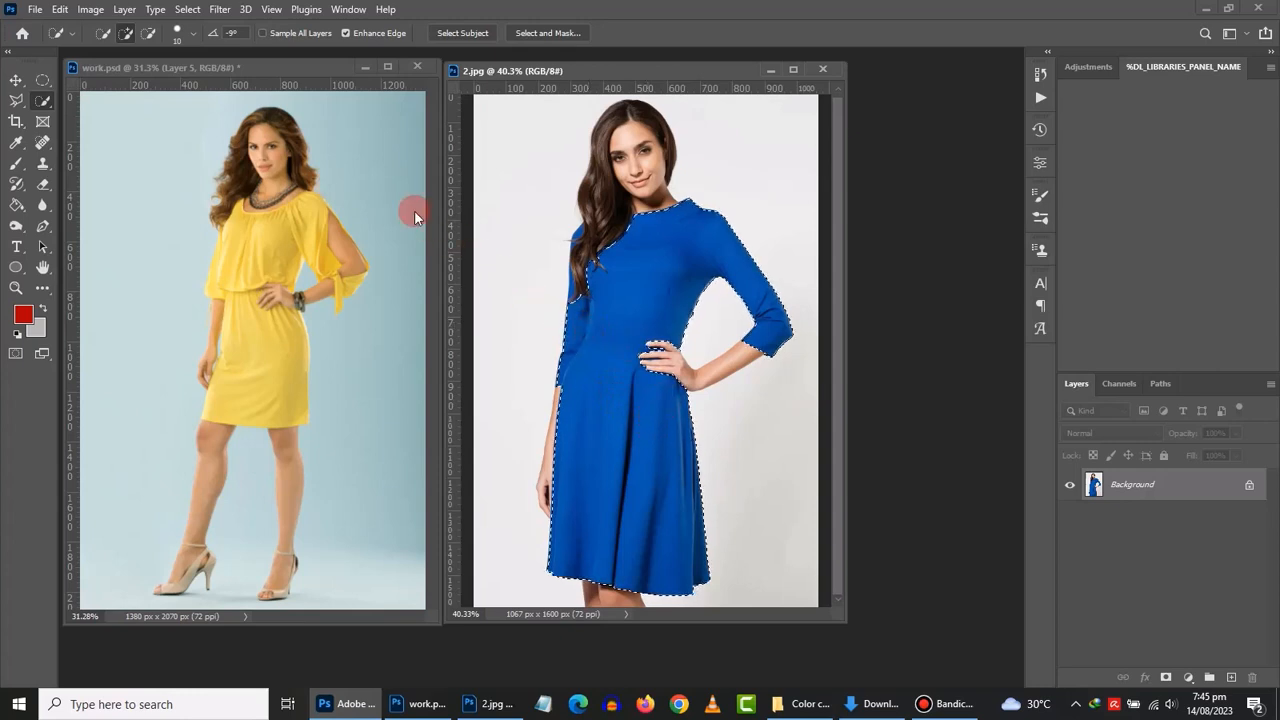
{"action": "left_click", "coordinate": [259, 69]}
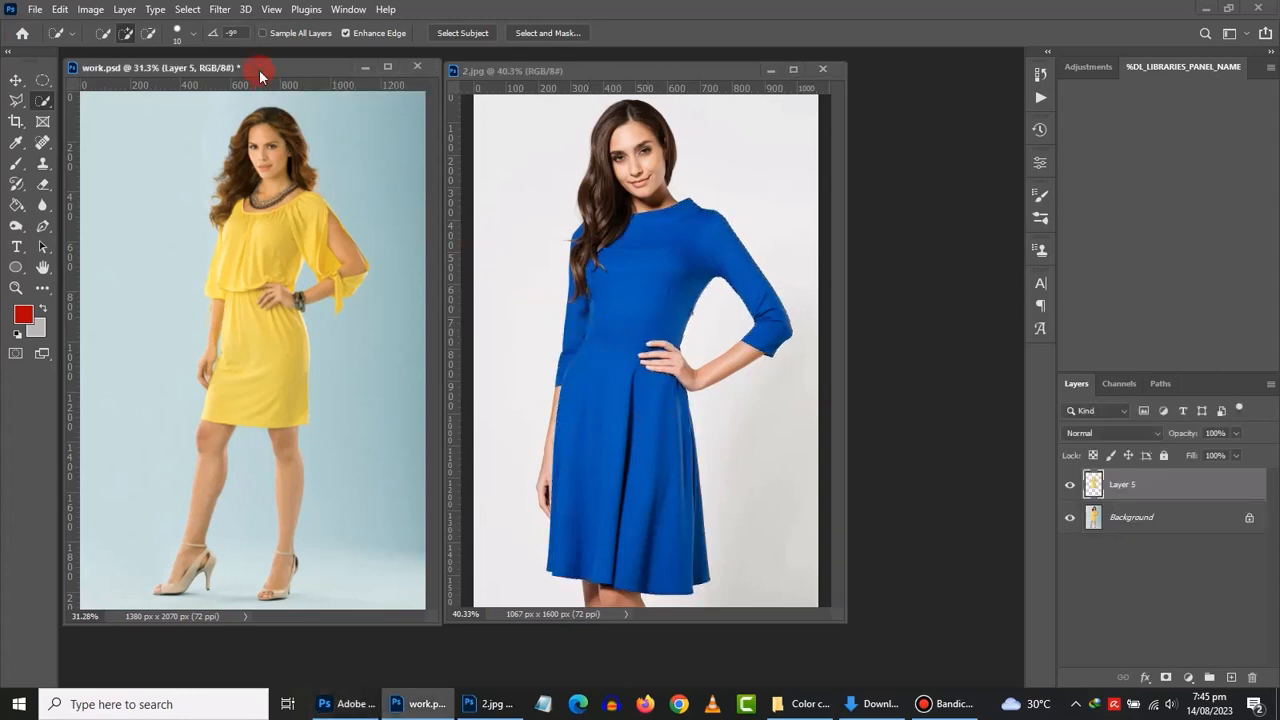
{"action": "right_click", "coordinate": [1099, 489]}
{"action": "right_click", "coordinate": [1094, 488]}
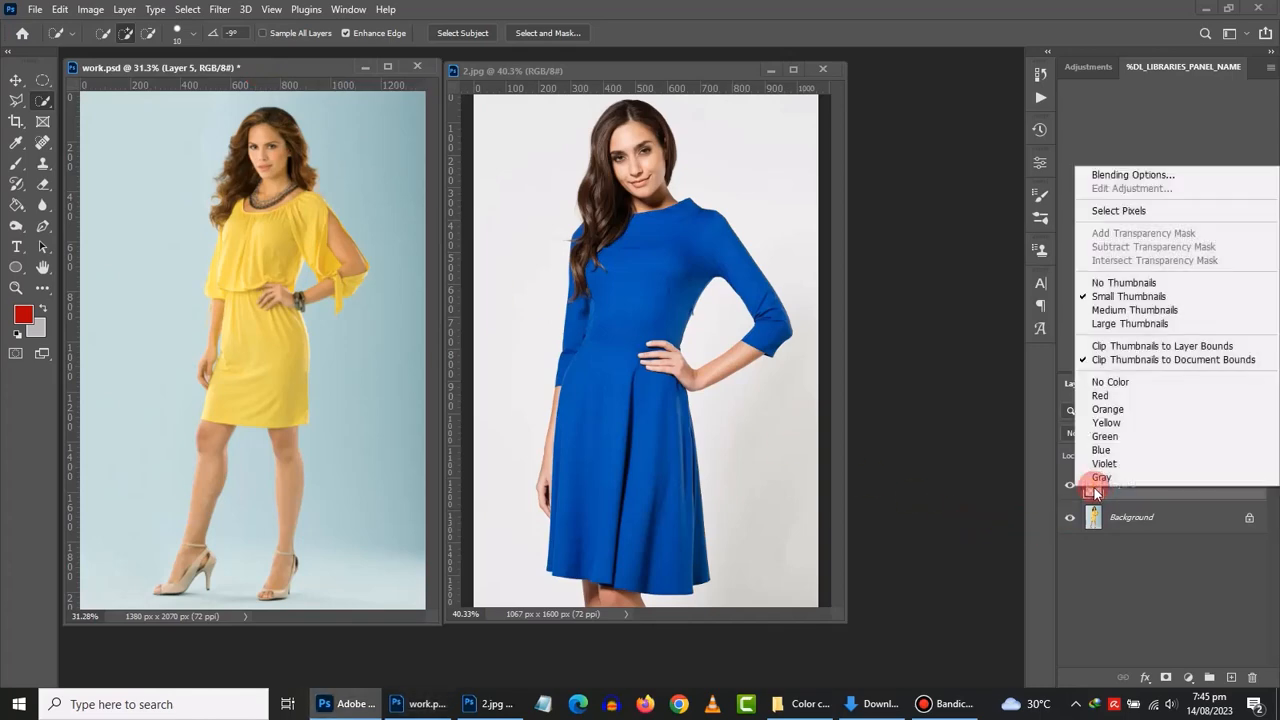
{"action": "left_click", "coordinate": [1093, 212]}
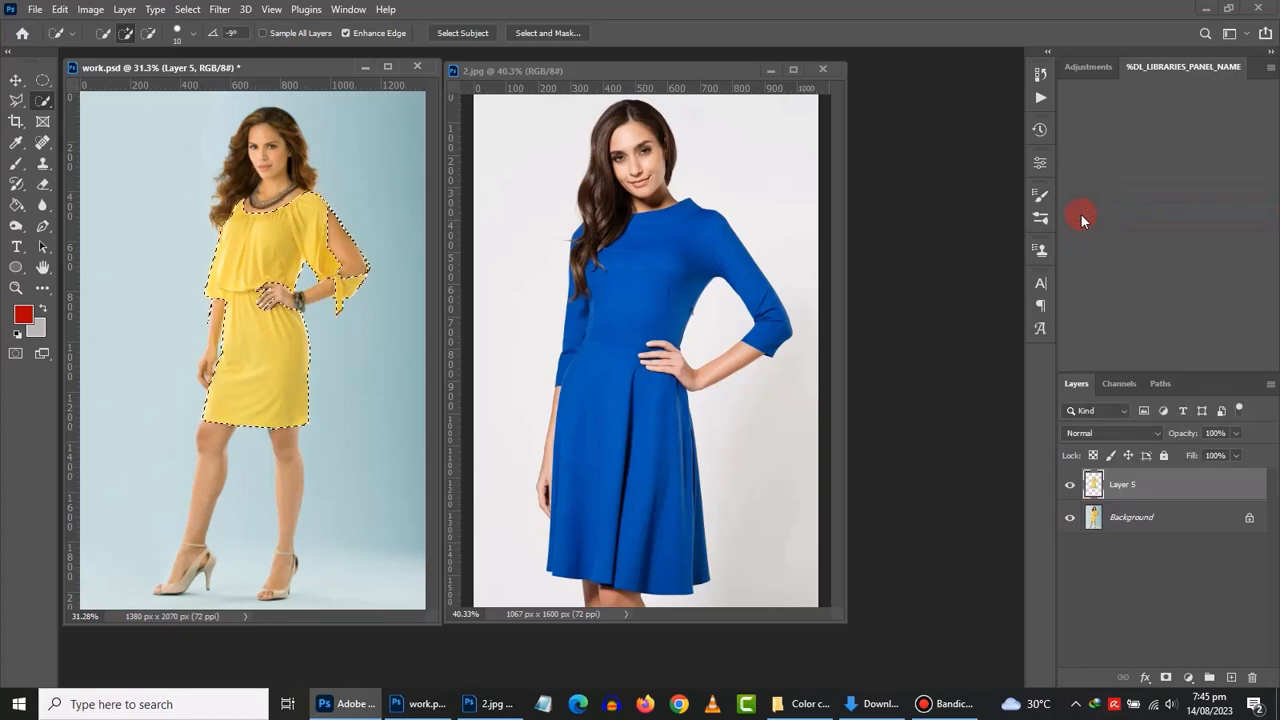
{"action": "left_click", "coordinate": [14, 80]}
- Apply Match Color with 2.jpg as the source to turn the dress blue, then deselect
{"action": "left_click", "coordinate": [88, 10]}
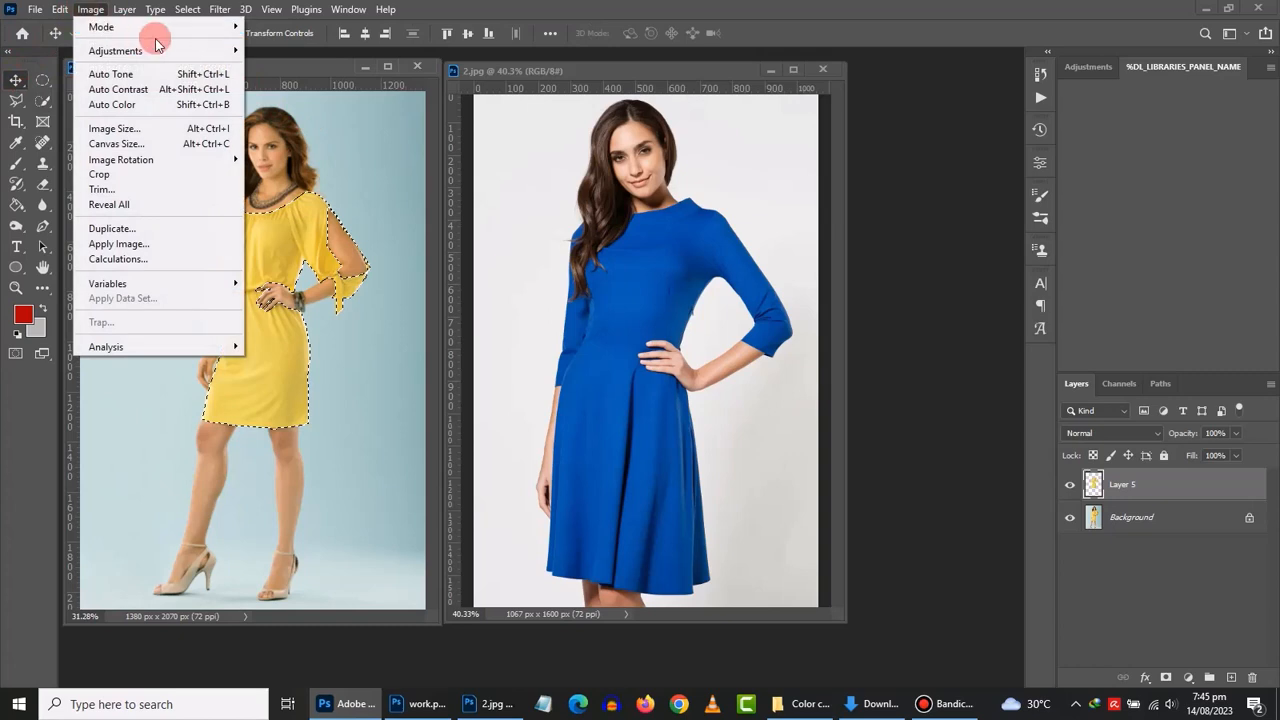
{"action": "mouse_move", "coordinate": [200, 52]}
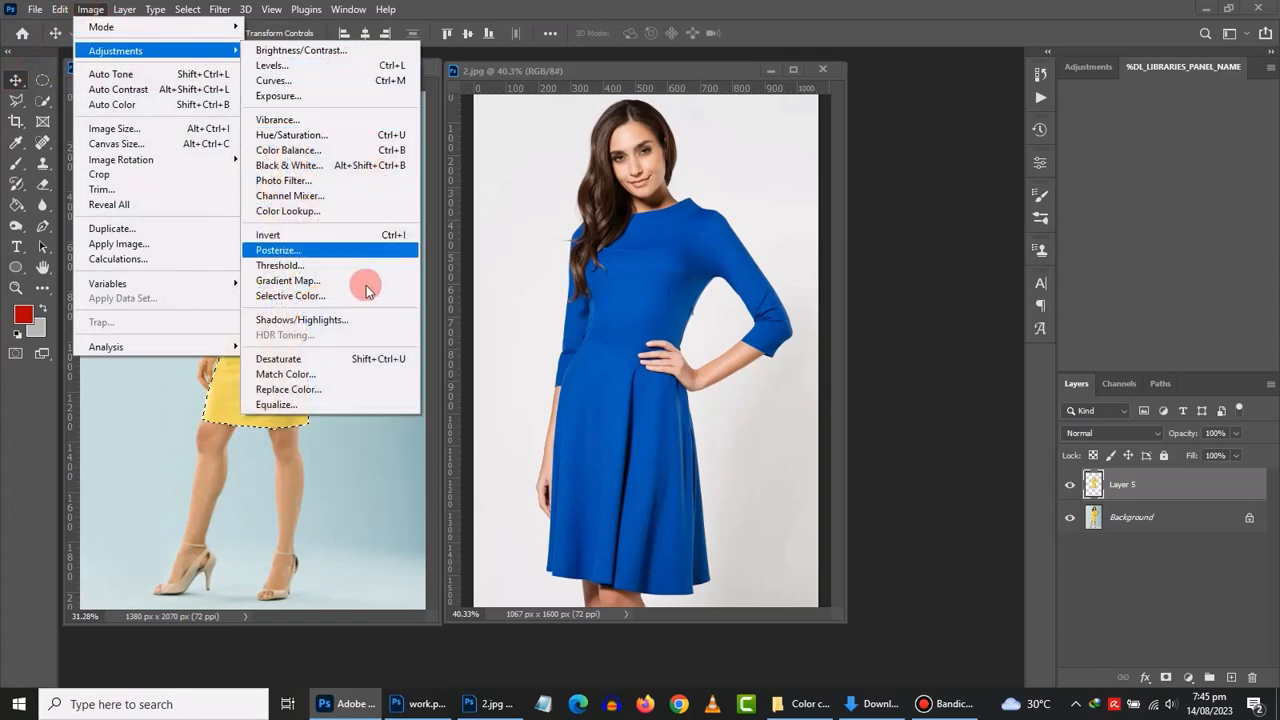
{"action": "left_click", "coordinate": [330, 374]}
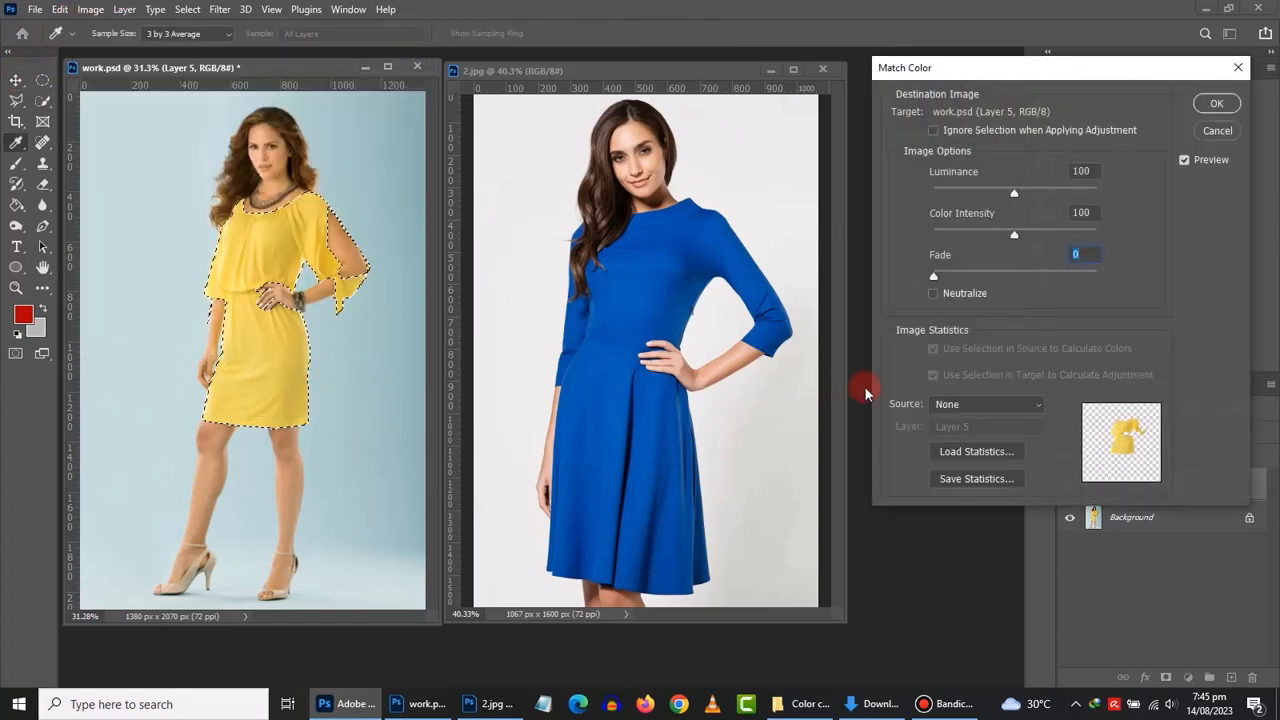
{"action": "left_click", "coordinate": [1038, 406]}
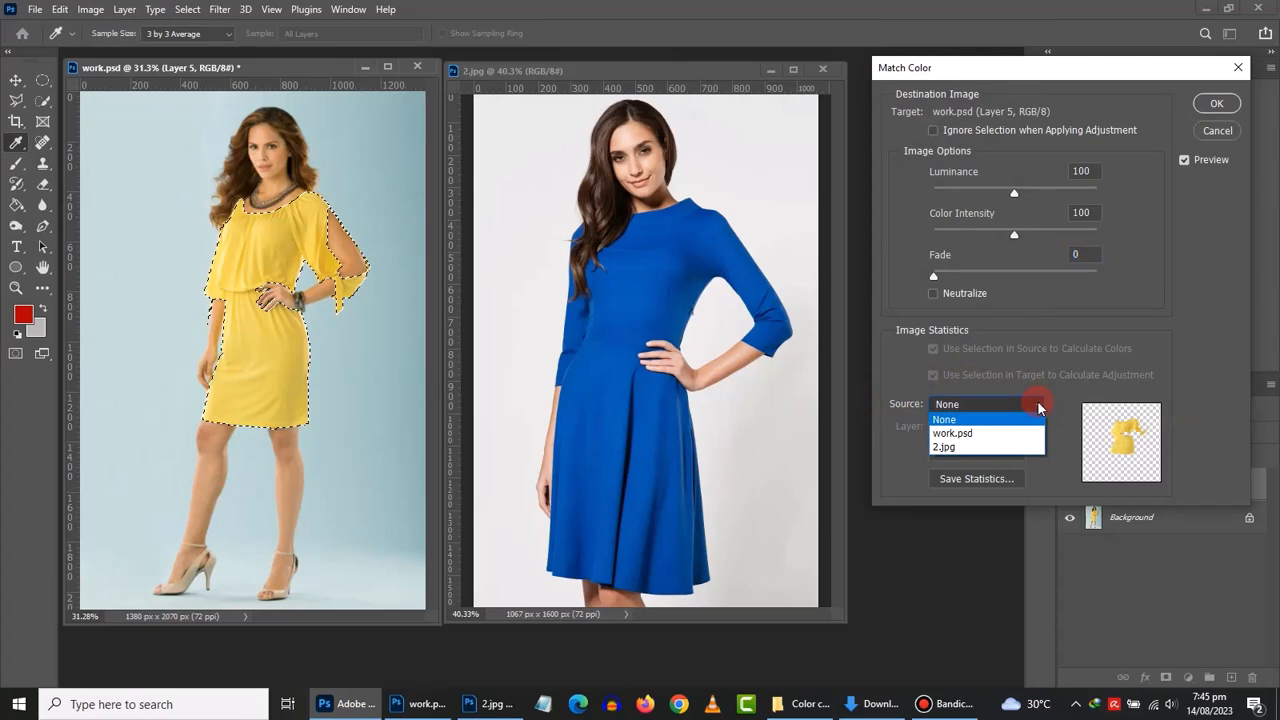
{"action": "left_click", "coordinate": [1037, 402]}
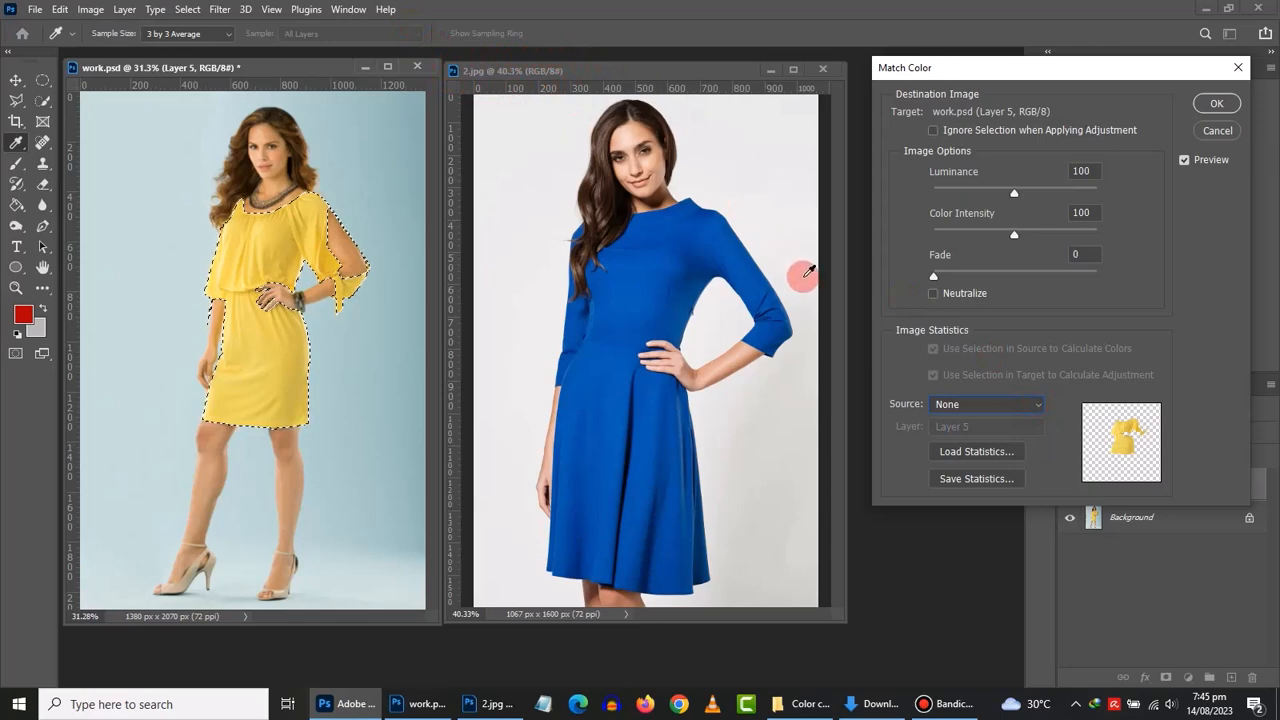
{"action": "left_click", "coordinate": [958, 406]}
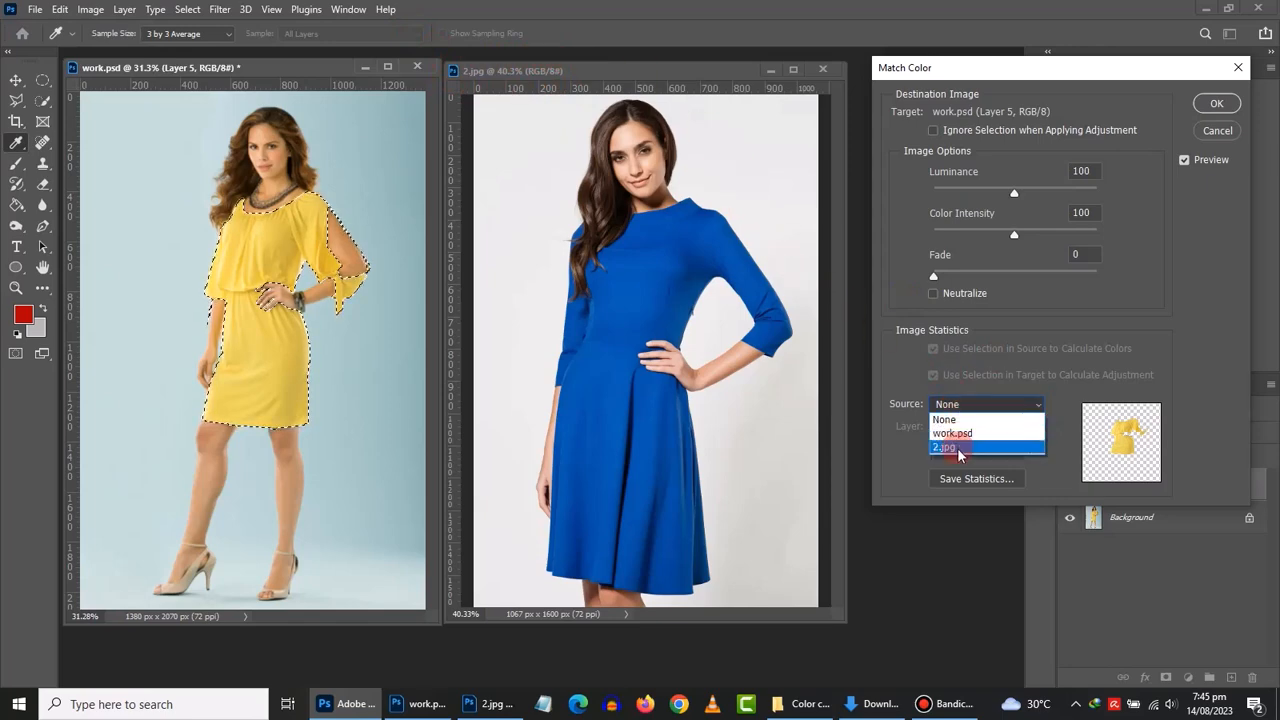
{"action": "left_click", "coordinate": [960, 446]}
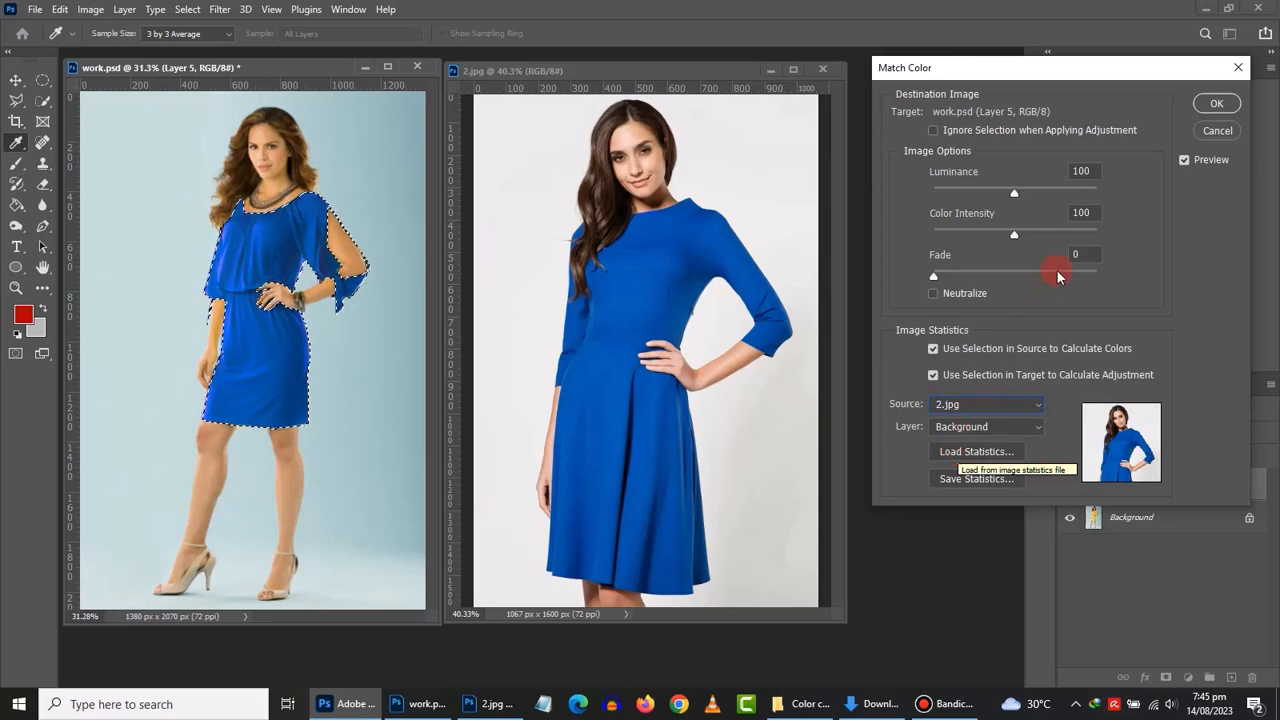
{"action": "left_click", "coordinate": [1208, 110]}
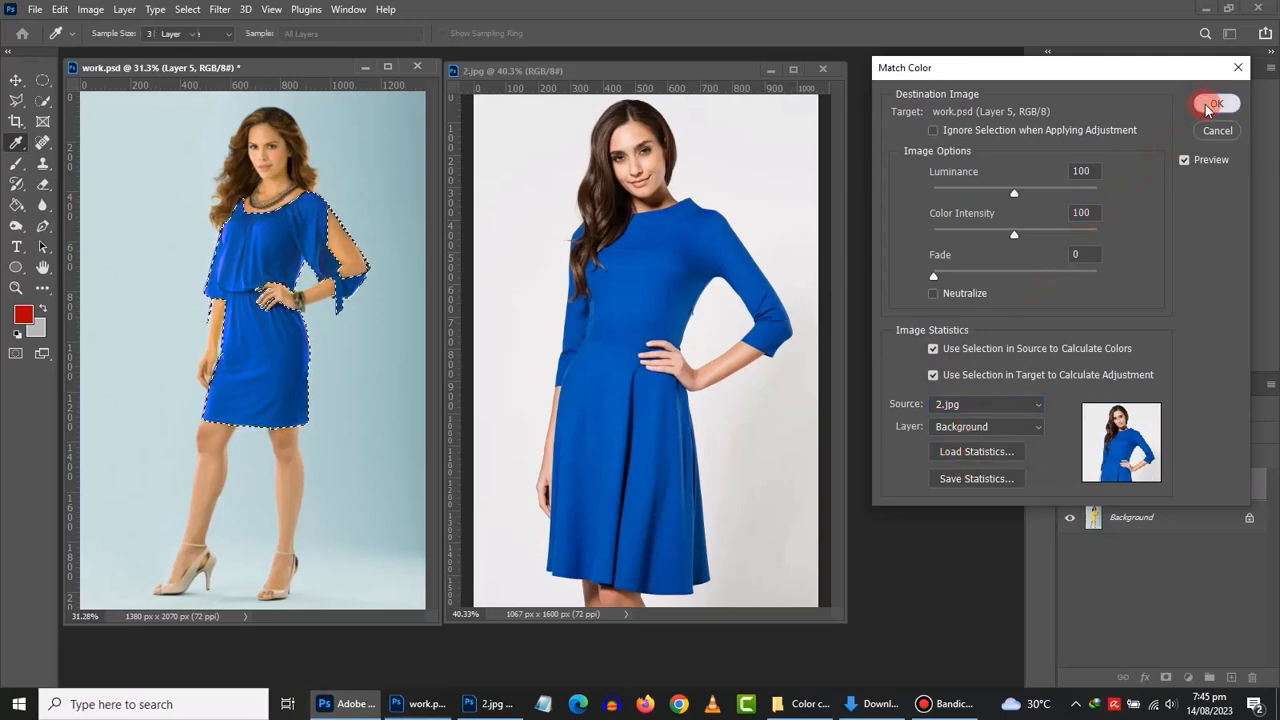
{"action": "key", "text": "ctrl+d"}
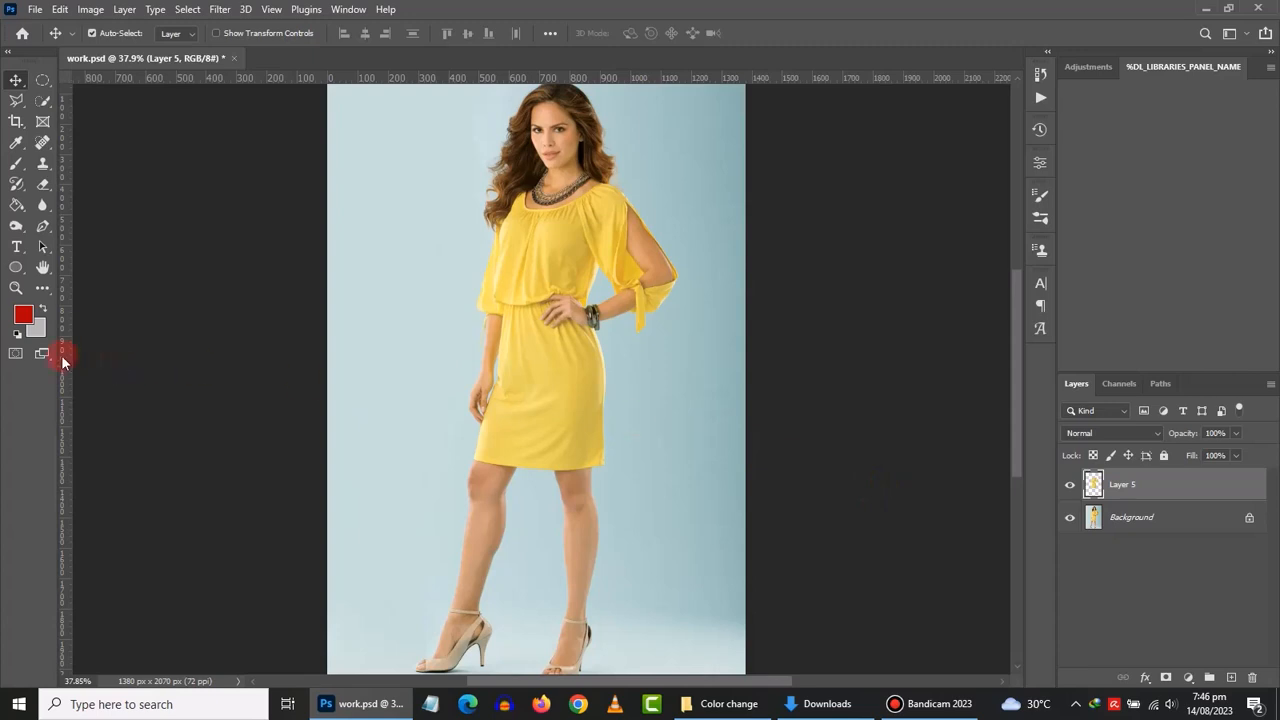
- Set the foreground colour to deep red #ad0e10 (R 173, G 14, B 16)
{"action": "left_click", "coordinate": [24, 318]}
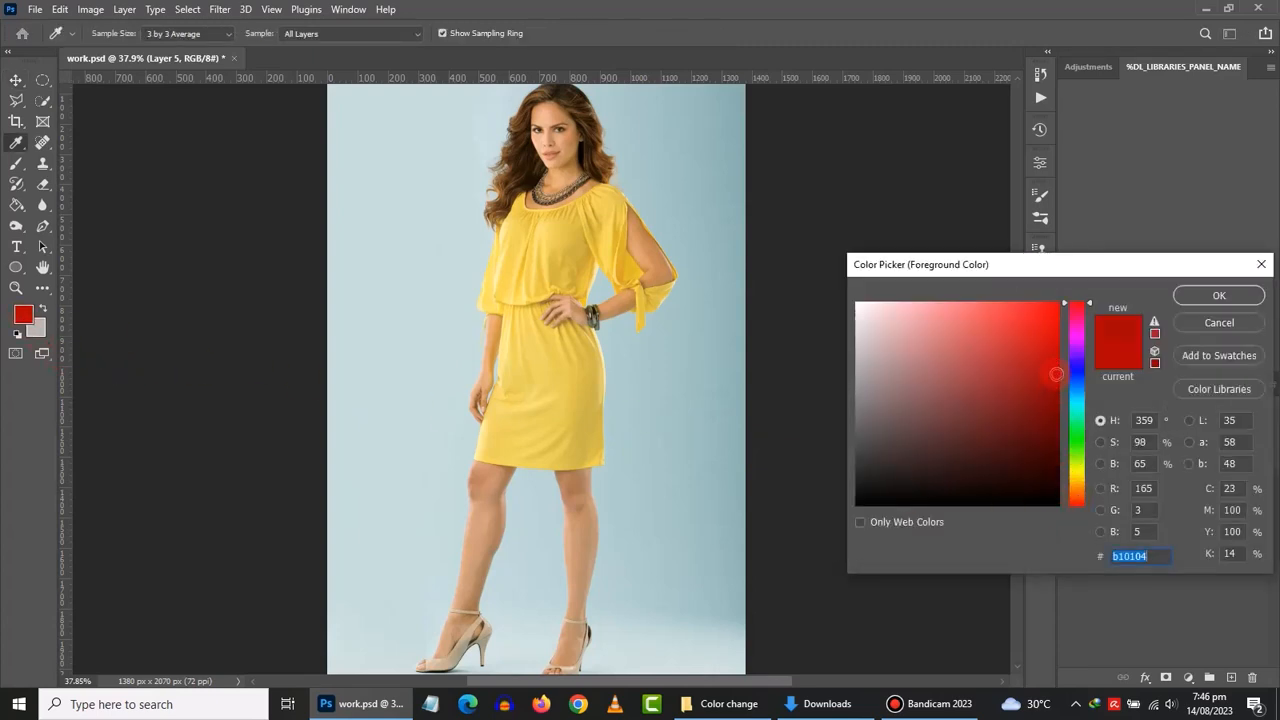
{"action": "left_click_drag", "start_coordinate": [1053, 365], "coordinate": [1043, 367]}
{"action": "left_click", "coordinate": [1144, 425]}
{"action": "left_click_drag", "start_coordinate": [1161, 557], "coordinate": [1085, 551]}
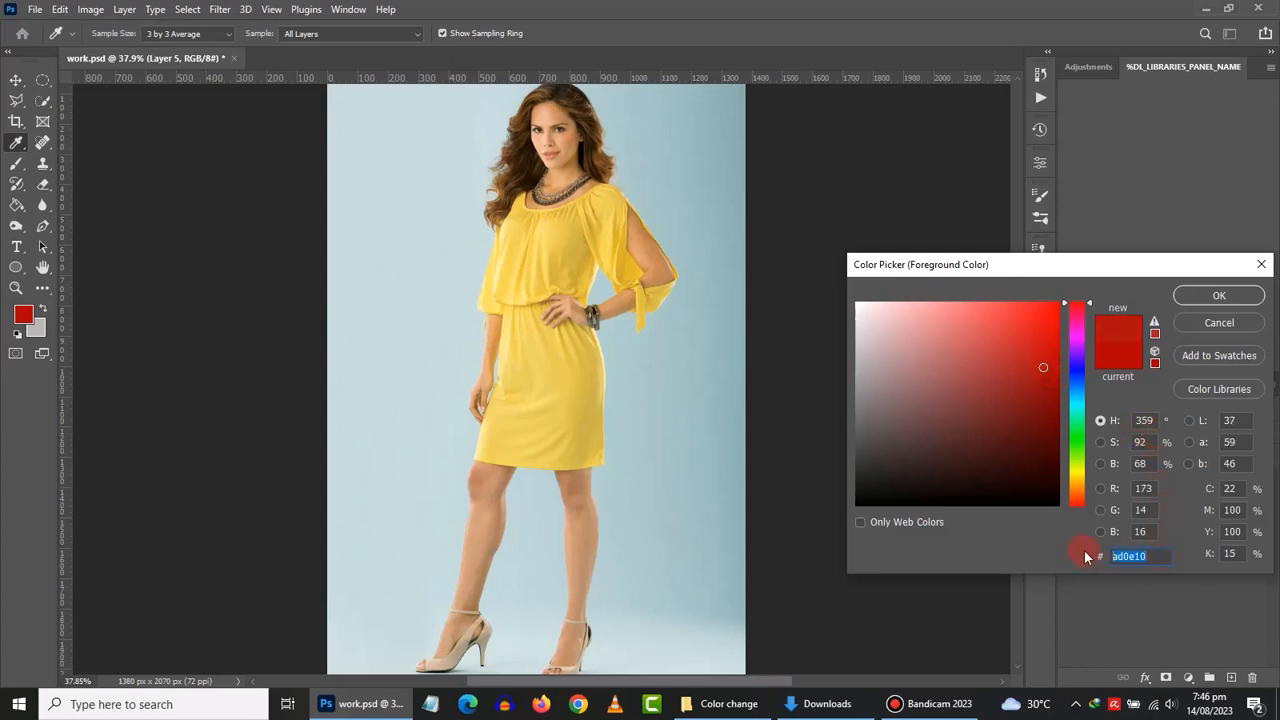
{"action": "left_click", "coordinate": [1214, 302]}
{"action": "left_click", "coordinate": [1209, 298]}
{"action": "key", "text": "v"}
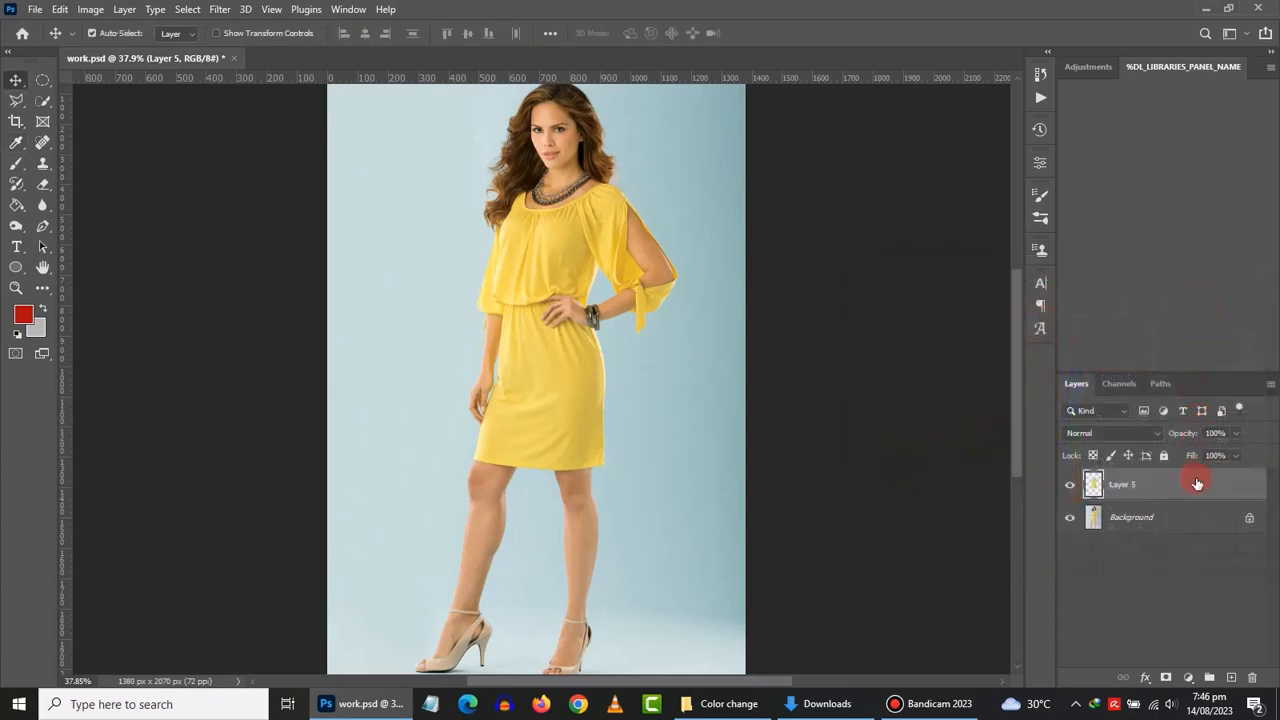
- Add a new layer and name it 'Requied color'
{"action": "left_click", "coordinate": [1231, 679]}
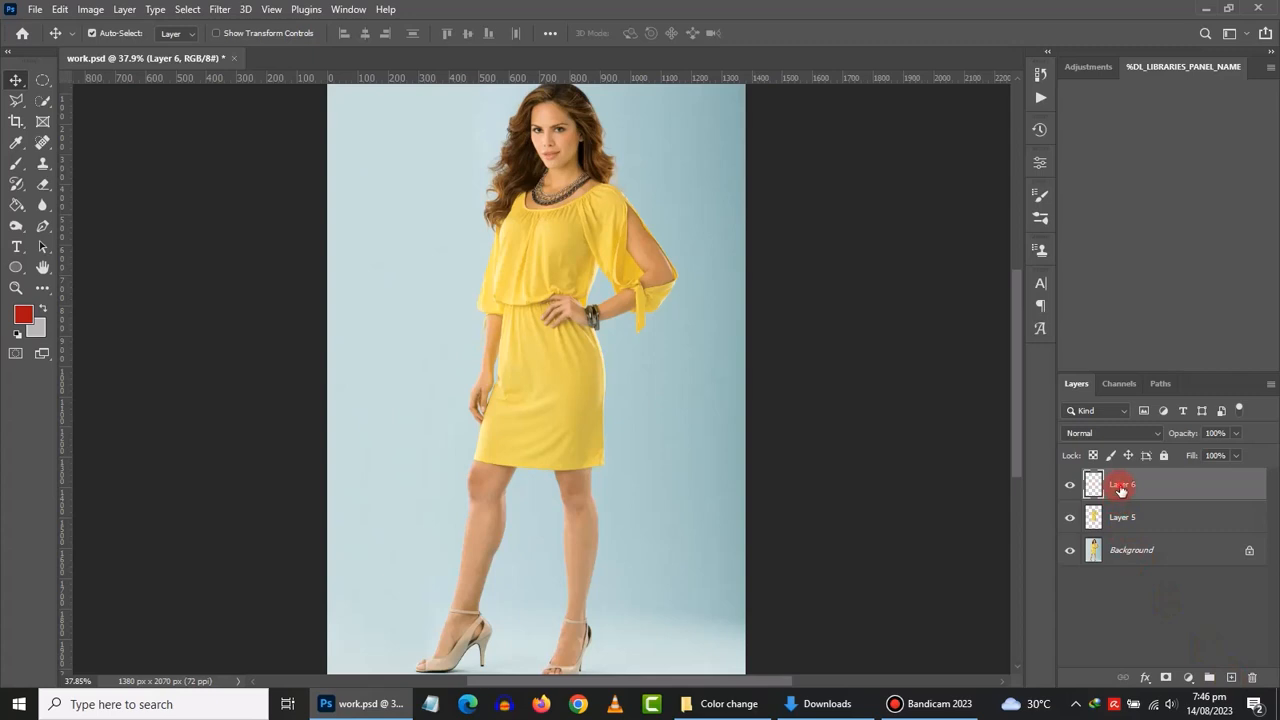
{"action": "double_click", "coordinate": [1122, 484]}
{"action": "type", "text": "Re"}
{"action": "type", "text": "quir"}
{"action": "type", "text": "ed col"}
{"action": "type", "text": "or"}
{"action": "key", "text": "Return"}
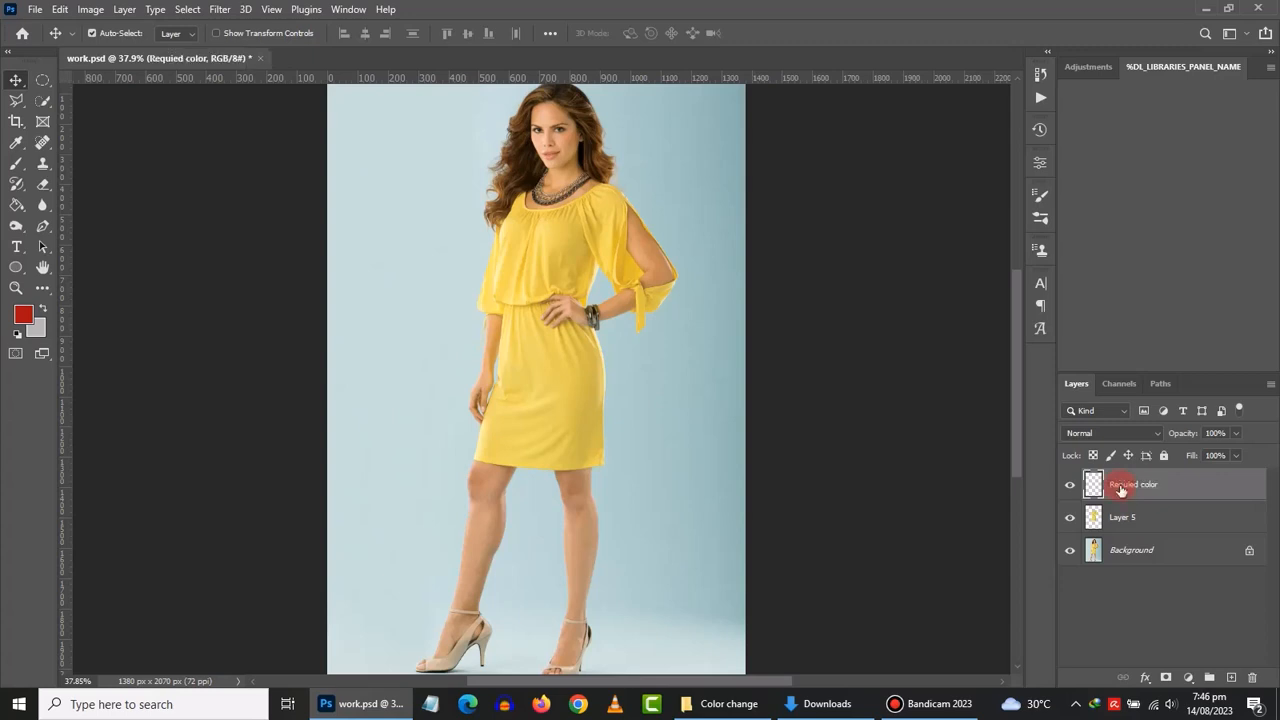
- Draw a circle filled with the deep red and move it onto the dress's waist
{"action": "left_click", "coordinate": [43, 80]}
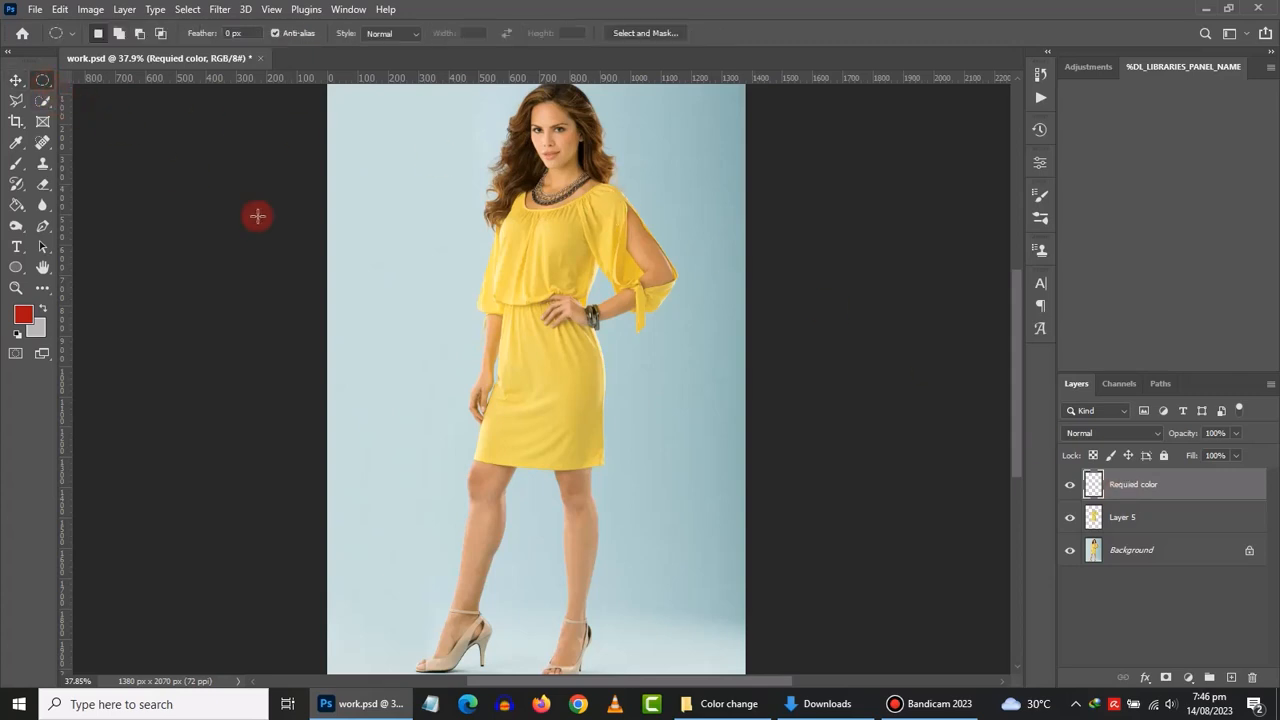
{"action": "left_click_drag", "start_coordinate": [378, 254], "coordinate": [482, 360]}
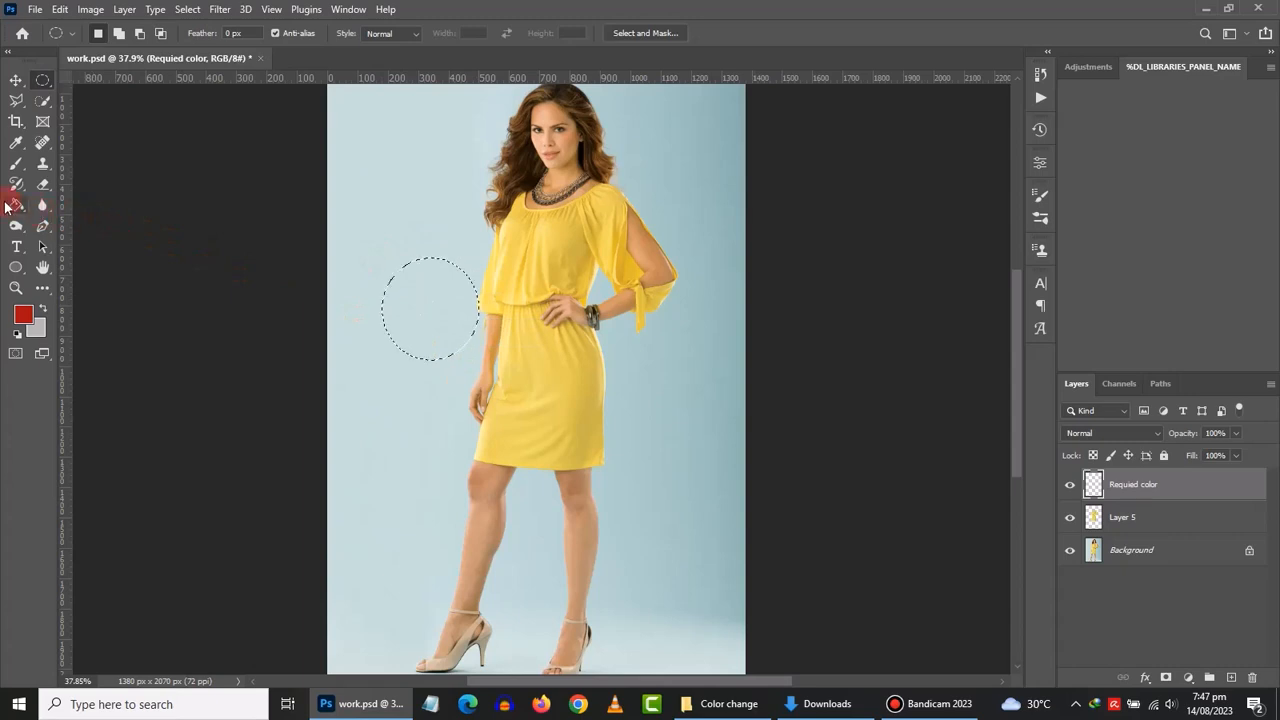
{"action": "left_click", "coordinate": [15, 205]}
{"action": "left_click", "coordinate": [447, 281]}
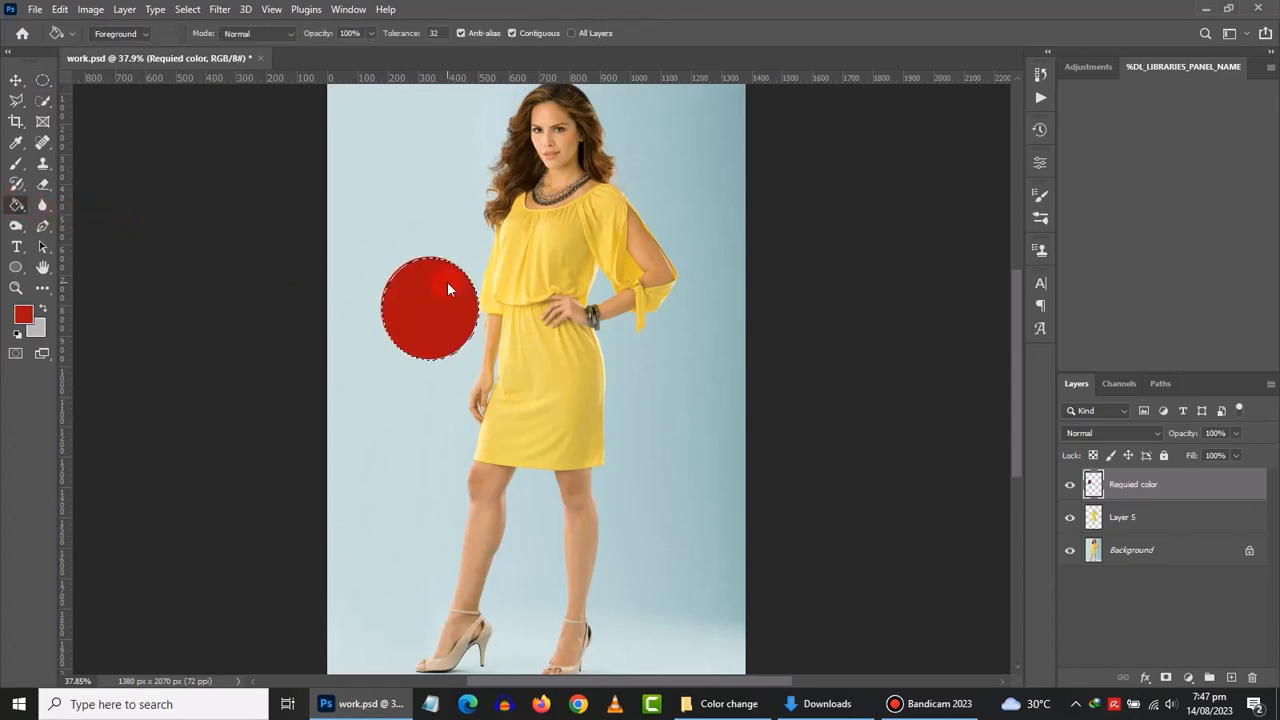
{"action": "key", "text": "ctrl+d"}
{"action": "left_click", "coordinate": [15, 82]}
{"action": "left_click_drag", "start_coordinate": [425, 318], "coordinate": [503, 329]}
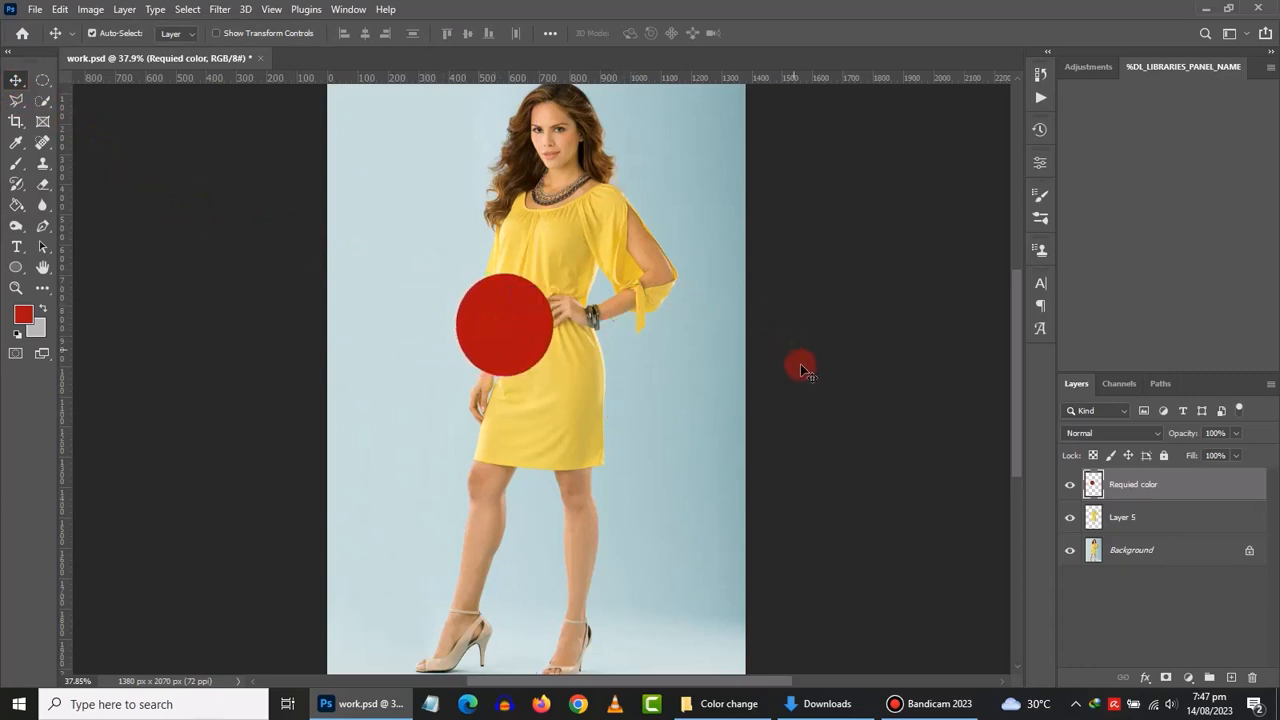
- Add a deep red Solid Color fill layer above Layer 5
{"action": "left_click", "coordinate": [1155, 518]}
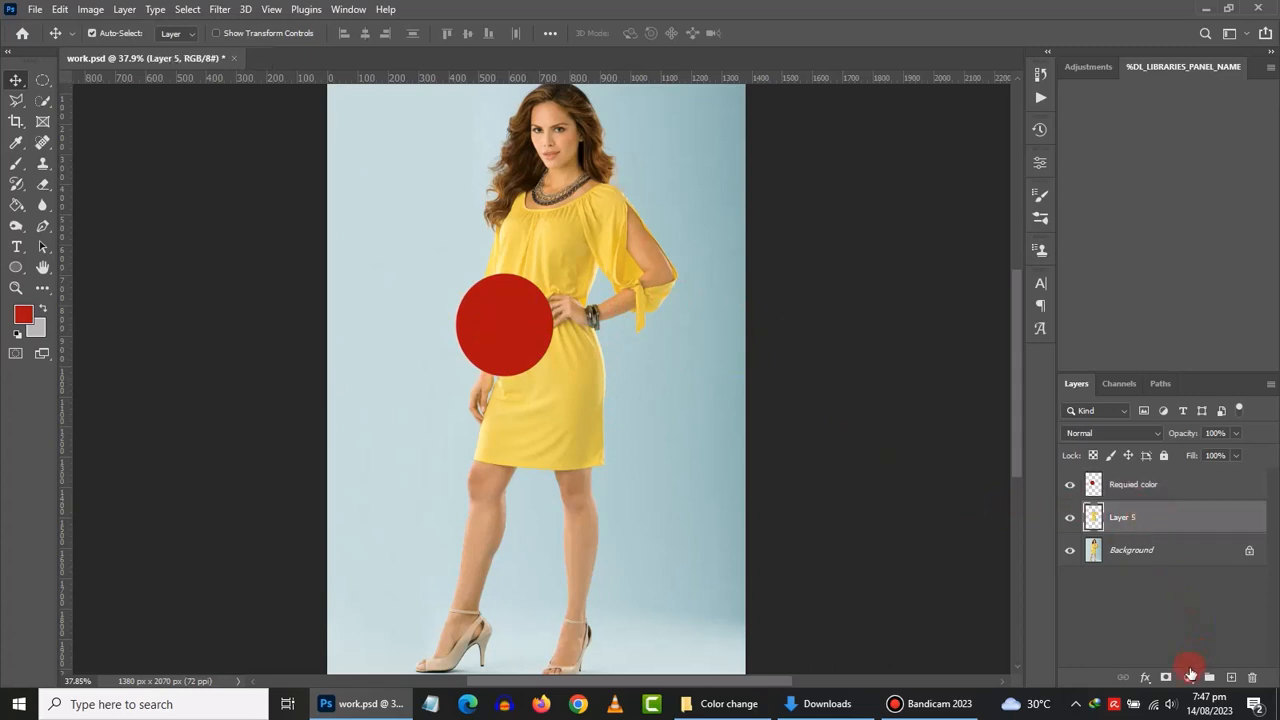
{"action": "left_click", "coordinate": [1188, 677]}
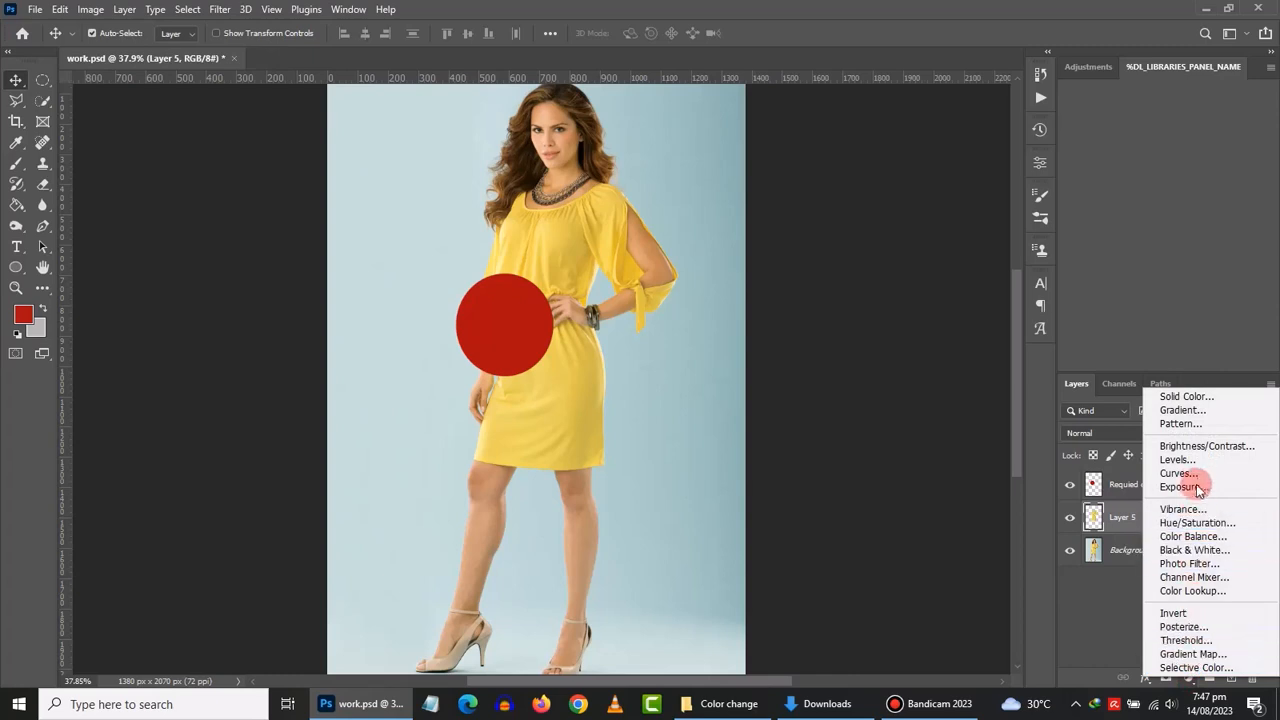
{"action": "left_click", "coordinate": [1190, 397]}
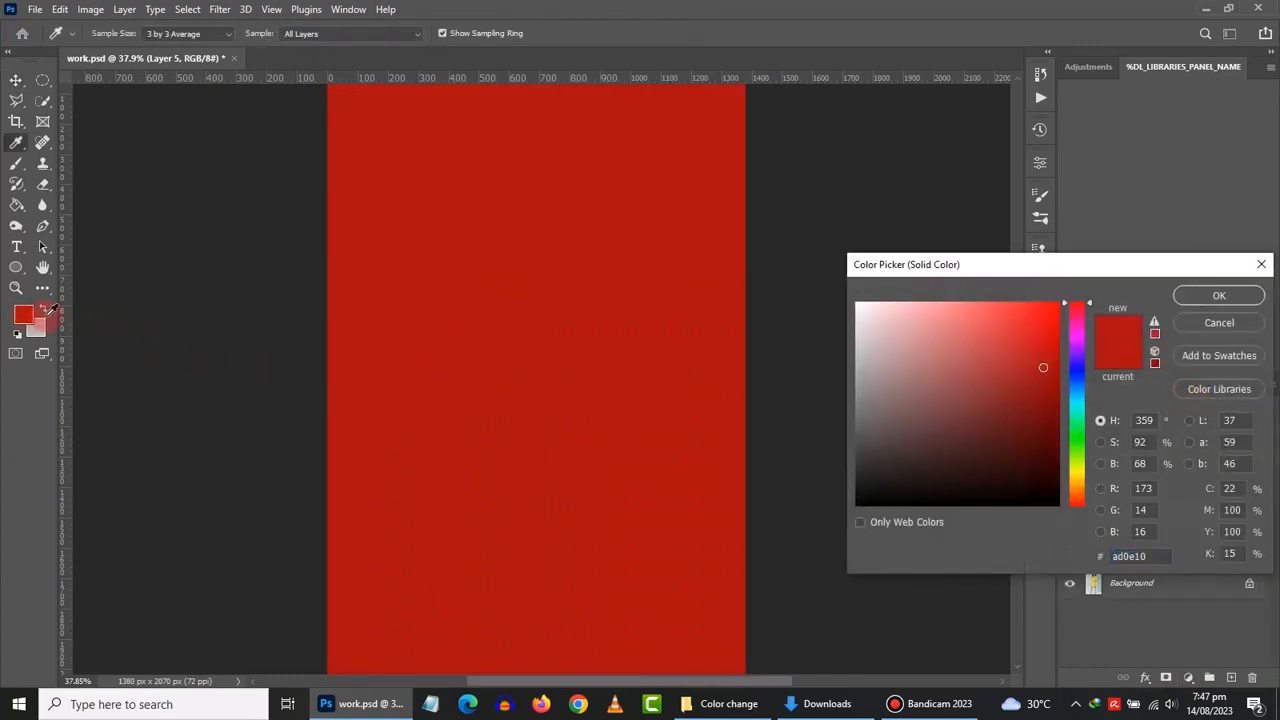
{"action": "left_click", "coordinate": [1219, 295]}
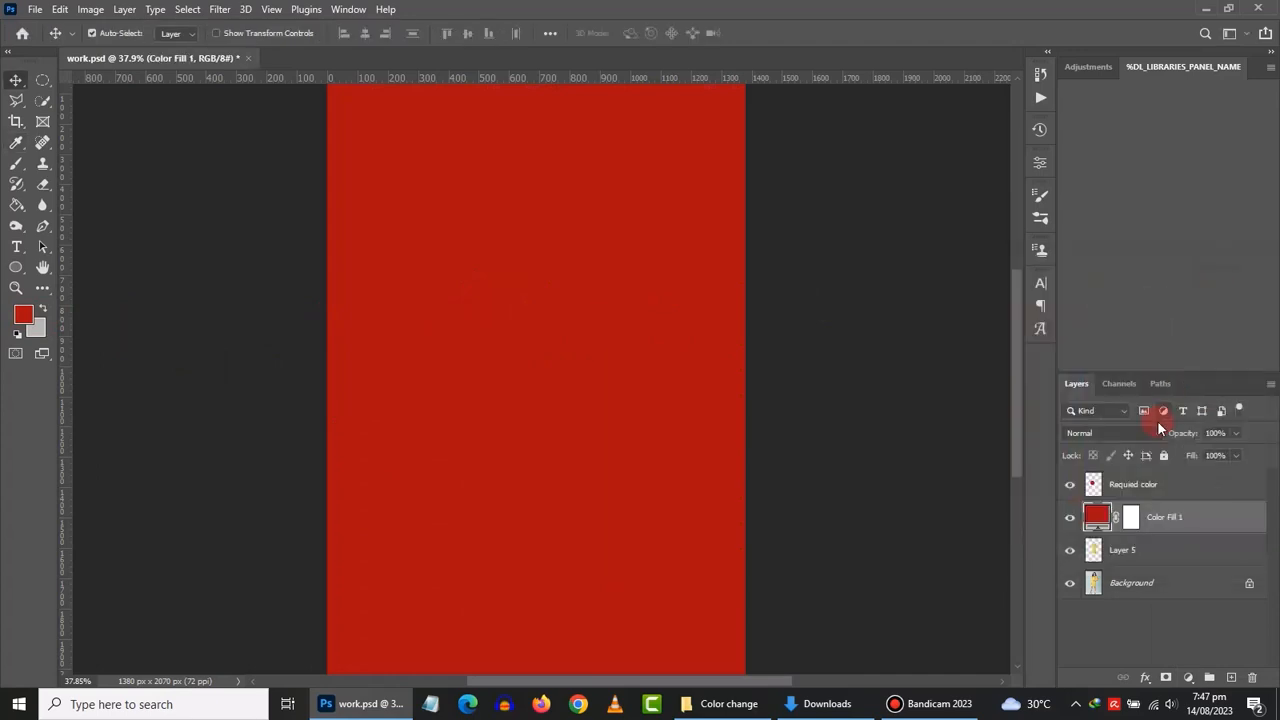
- Clip Color Fill 1 to Layer 5 and set its blend mode to Color
{"action": "right_click", "coordinate": [1219, 520]}
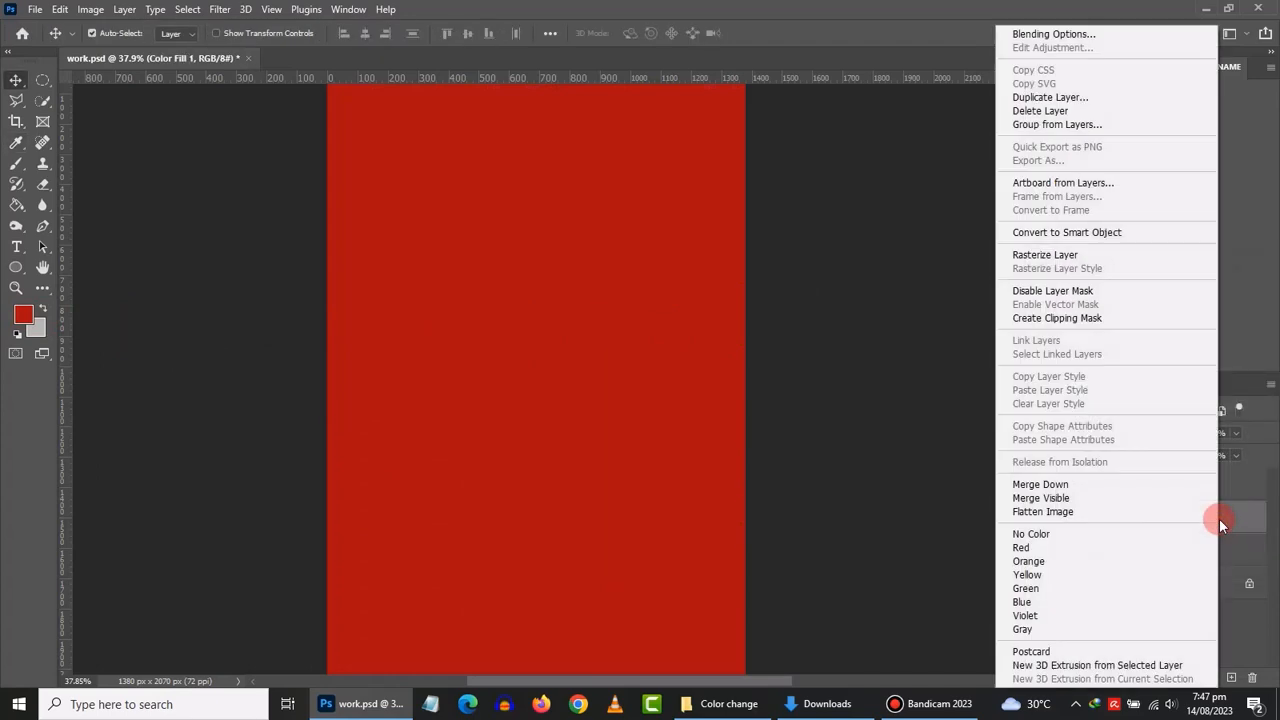
{"action": "left_click", "coordinate": [1093, 319]}
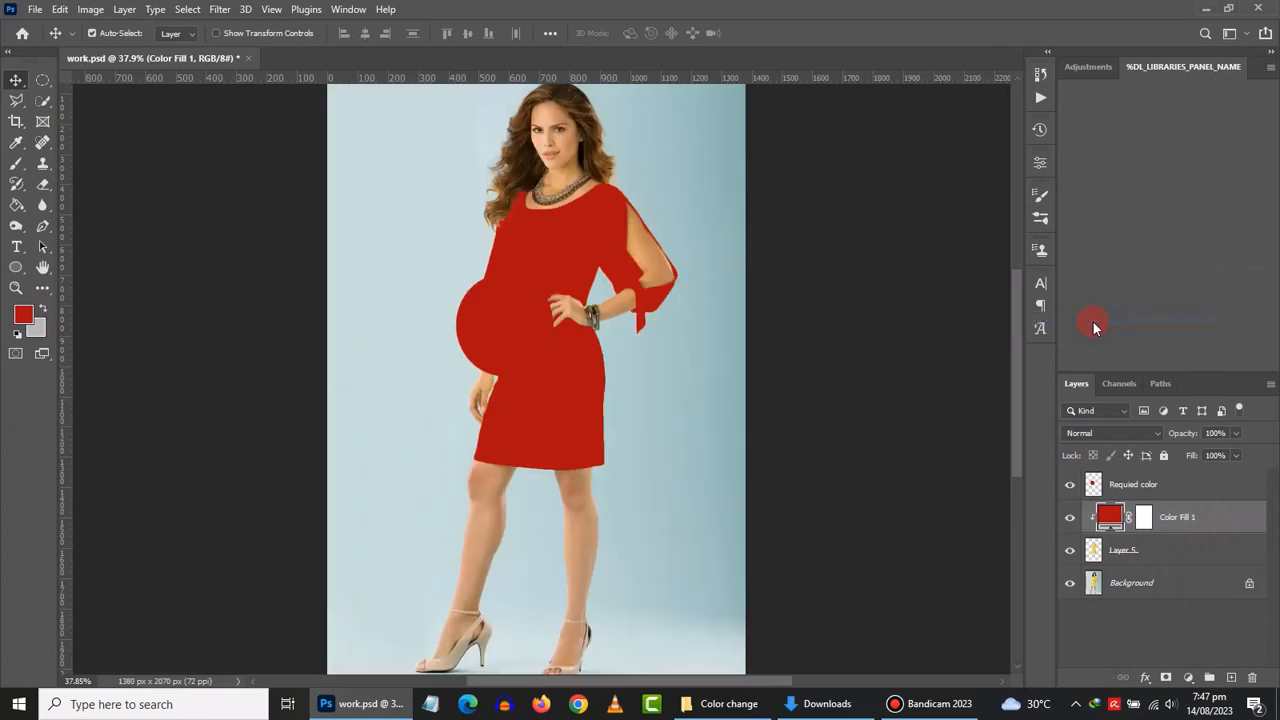
{"action": "left_click", "coordinate": [1106, 433]}
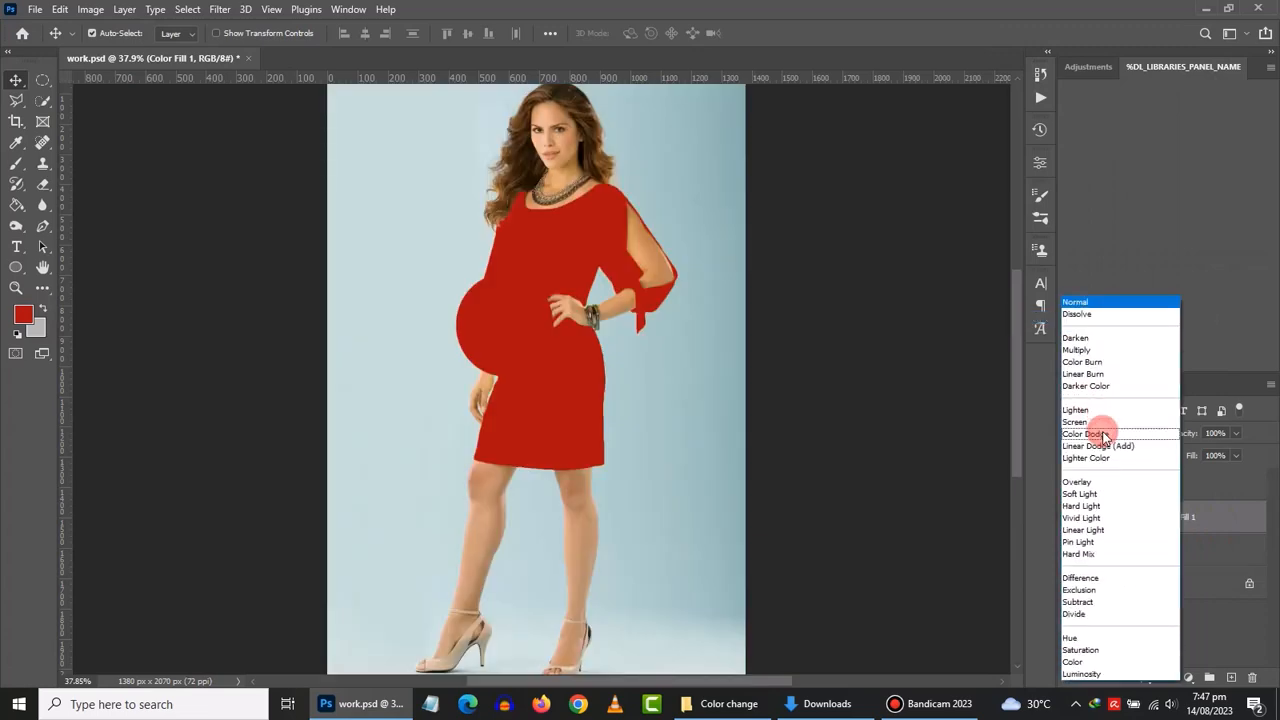
{"action": "left_click", "coordinate": [1106, 664]}
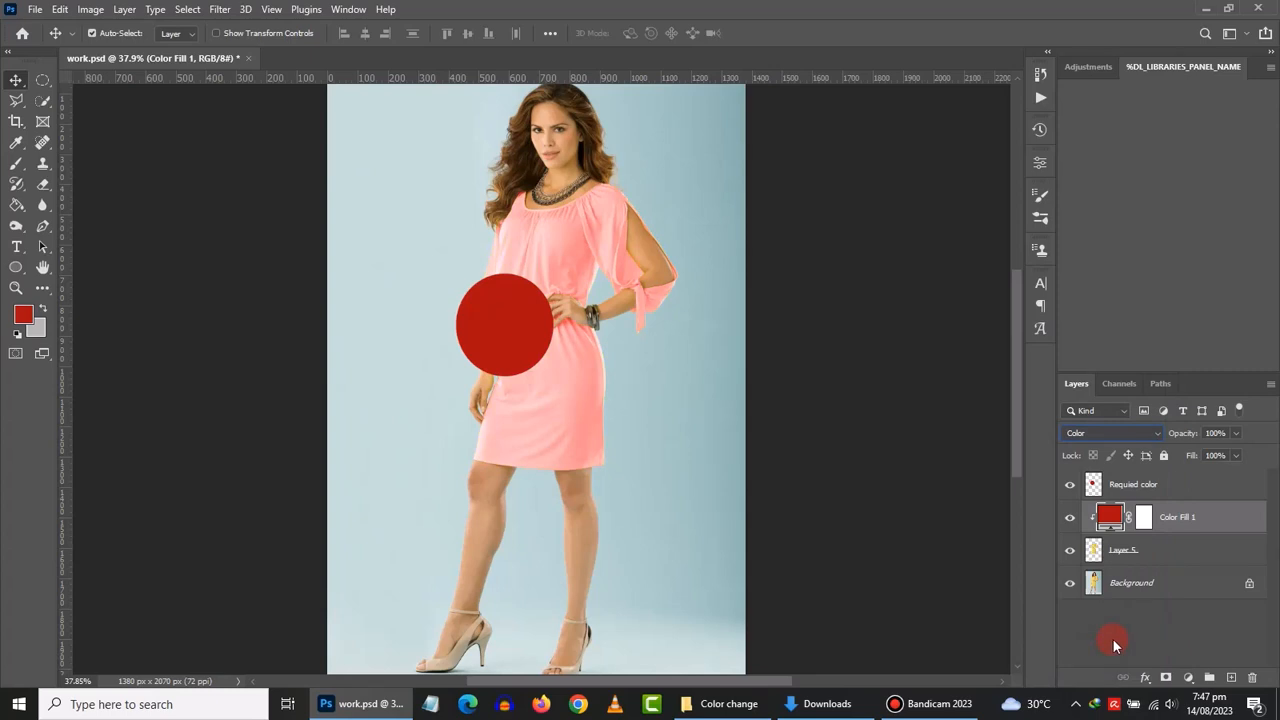
{"action": "left_click", "coordinate": [1177, 553]}
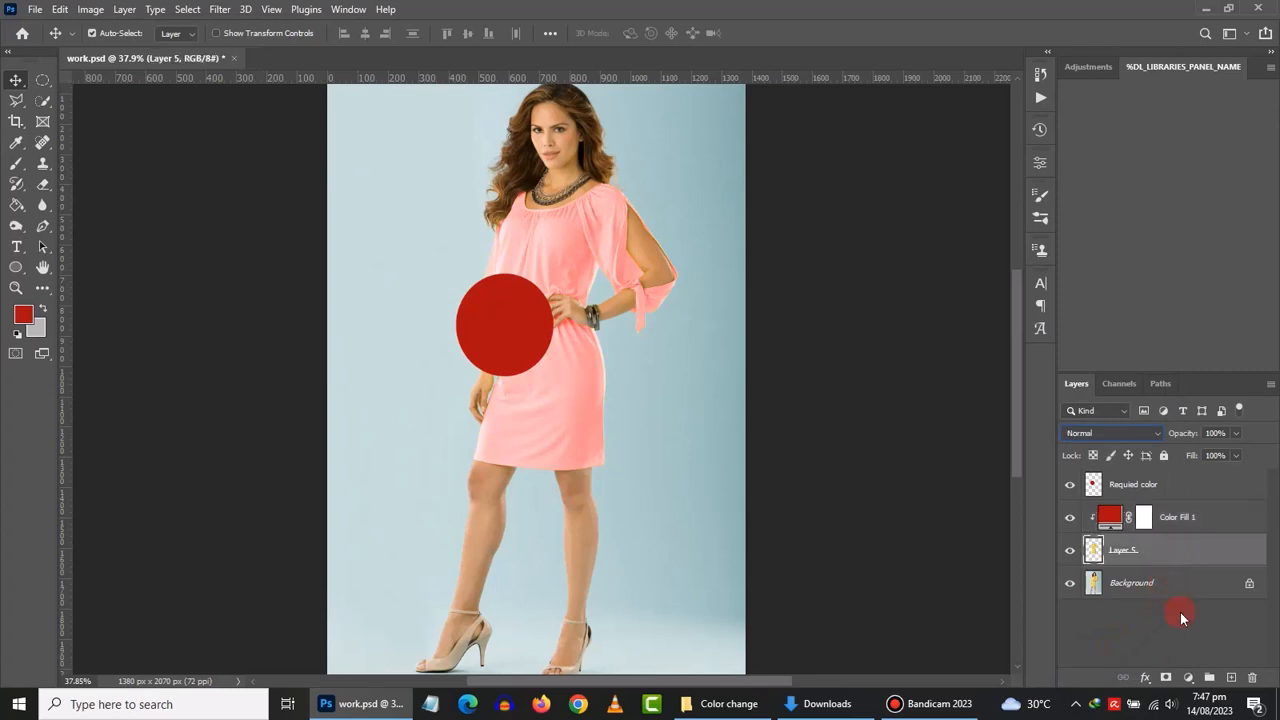
- Add a Levels adjustment with input black 157, midtone 0.82 and output white about 131
{"action": "left_click", "coordinate": [1190, 678]}
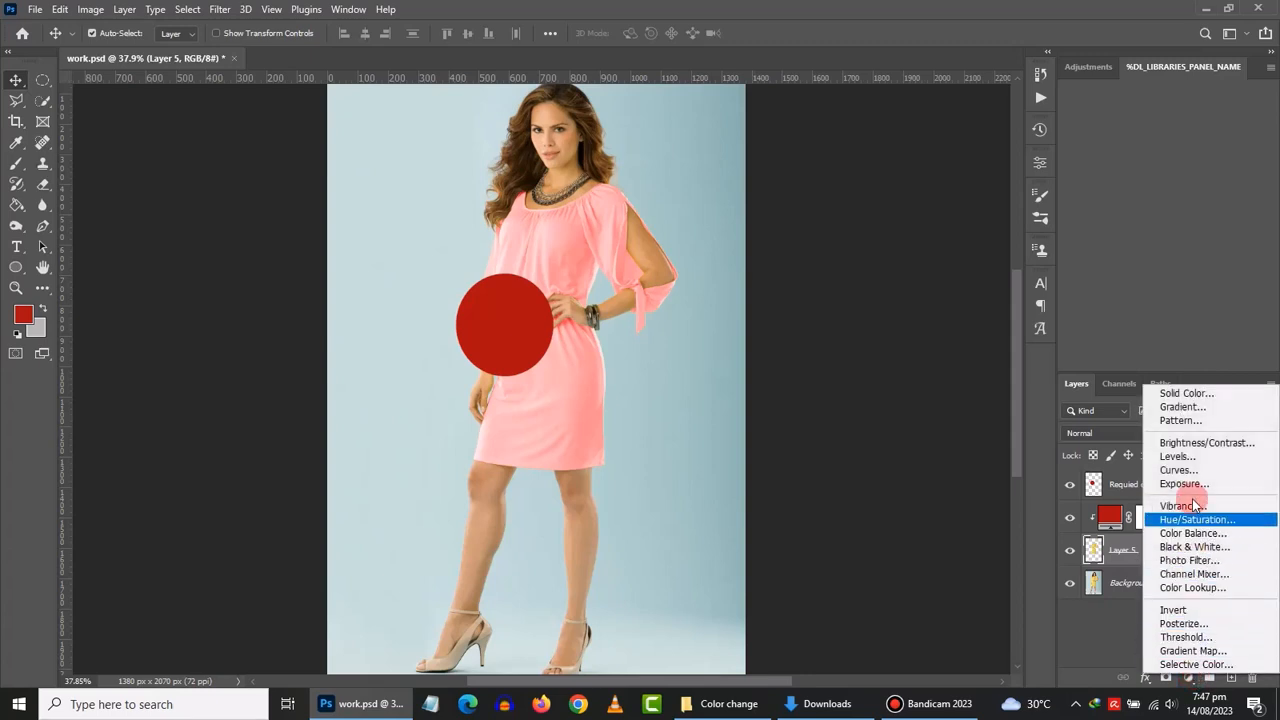
{"action": "left_click", "coordinate": [1176, 456]}
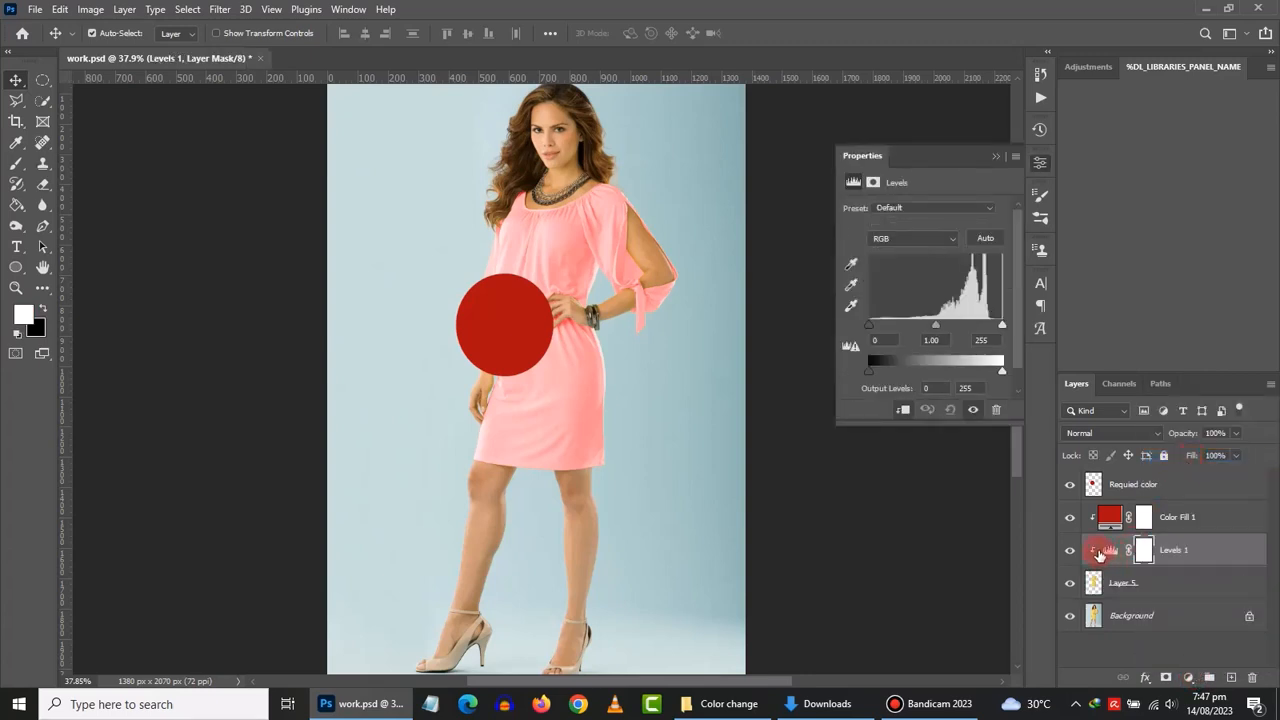
{"action": "scroll", "coordinate": [604, 309], "scroll_direction": "up", "scroll_amount": 3}
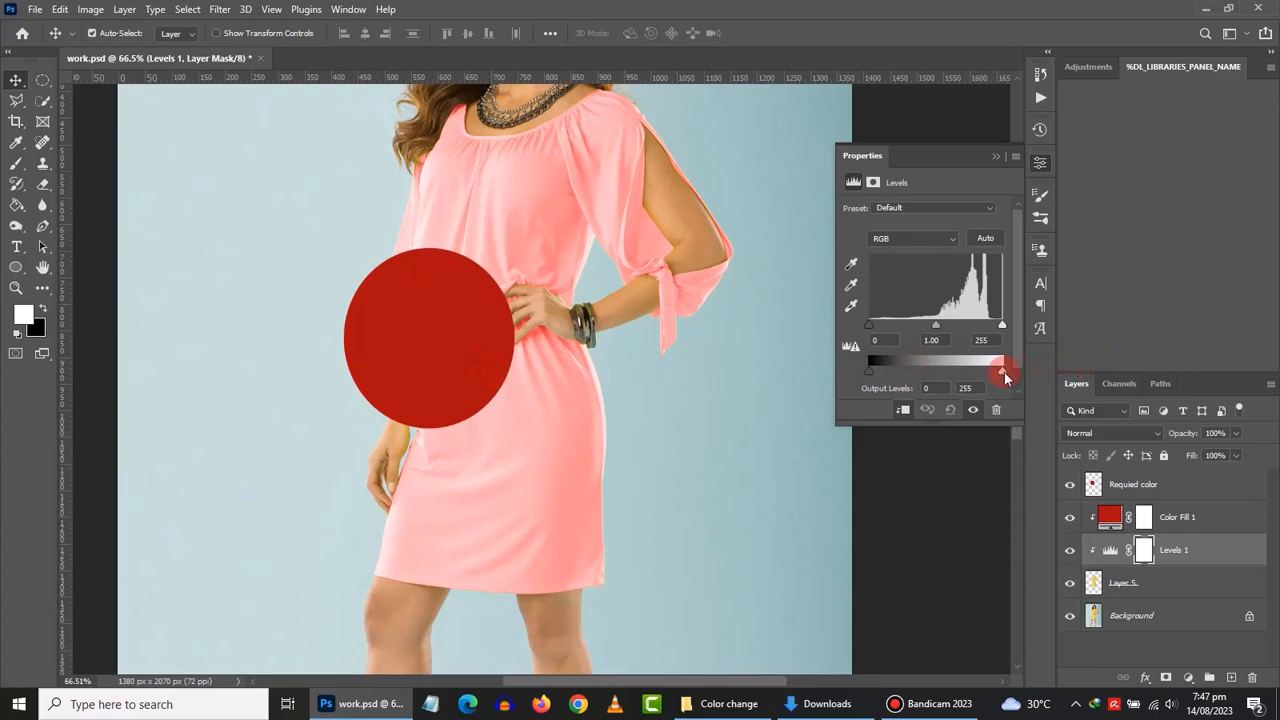
{"action": "left_click_drag", "start_coordinate": [1005, 377], "coordinate": [931, 377]}
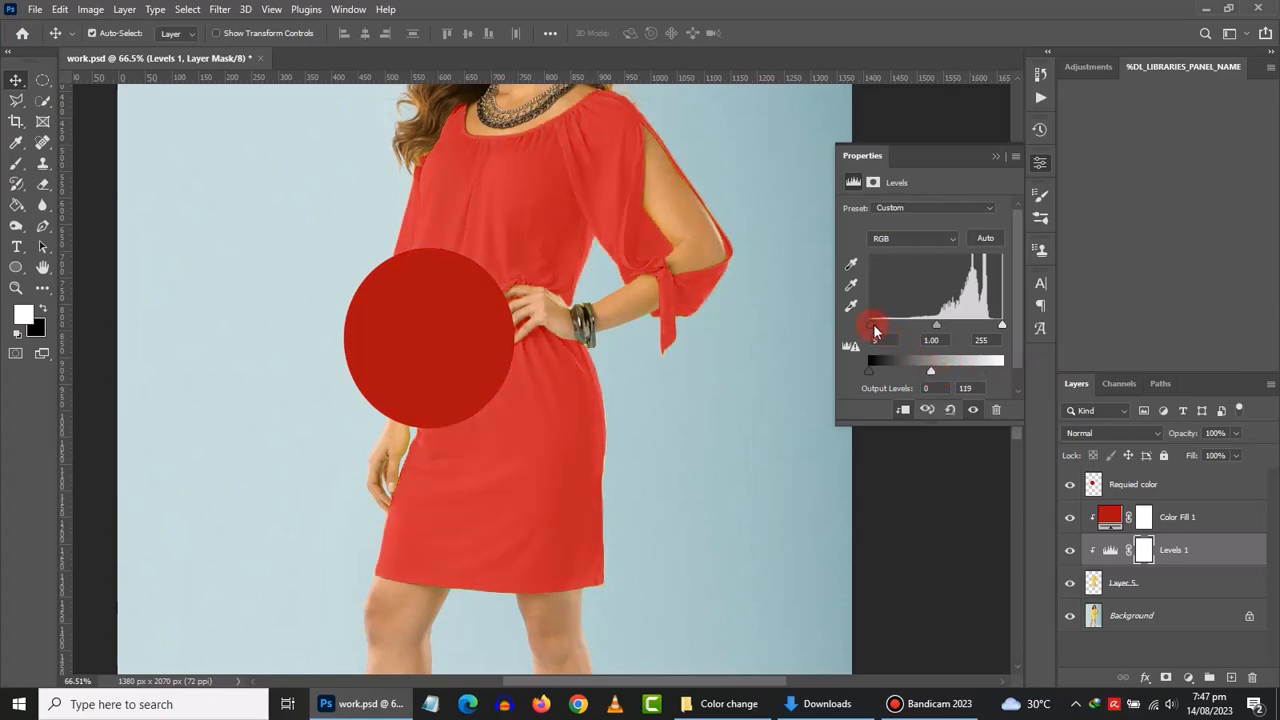
{"action": "left_click_drag", "start_coordinate": [882, 331], "coordinate": [950, 331]}
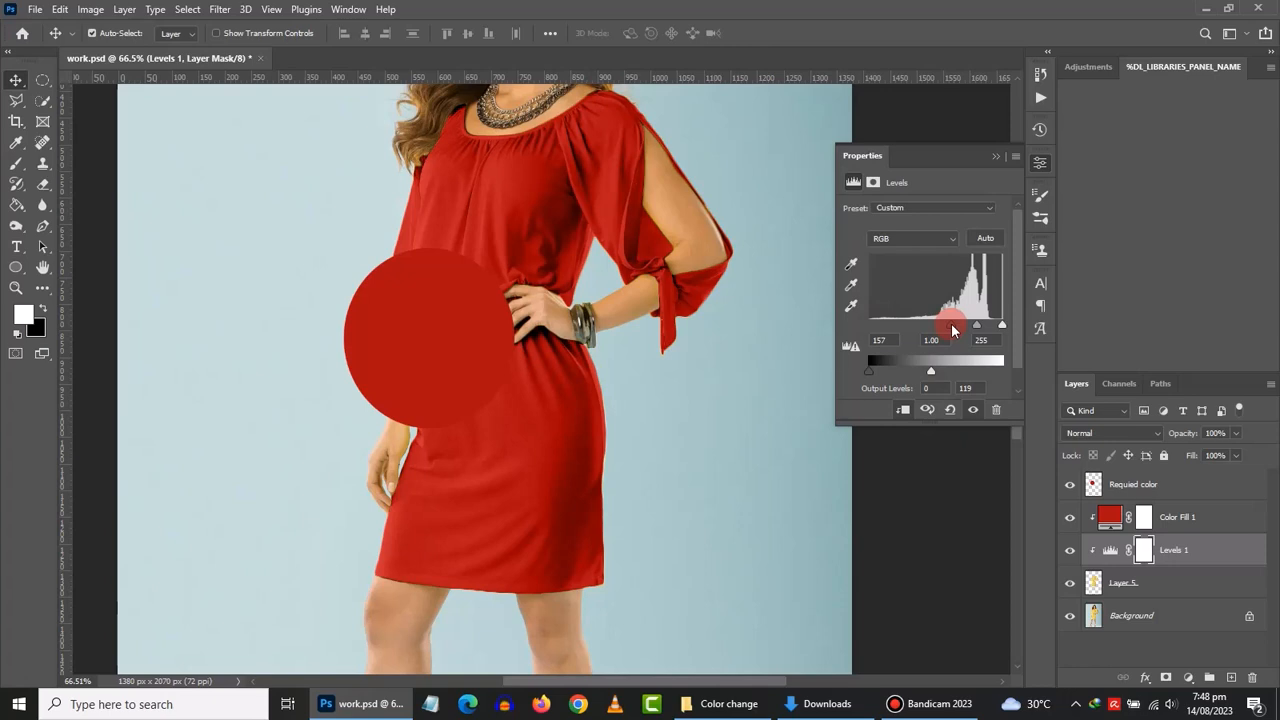
{"action": "left_click_drag", "start_coordinate": [952, 330], "coordinate": [952, 330]}
{"action": "left_click", "coordinate": [983, 340]}
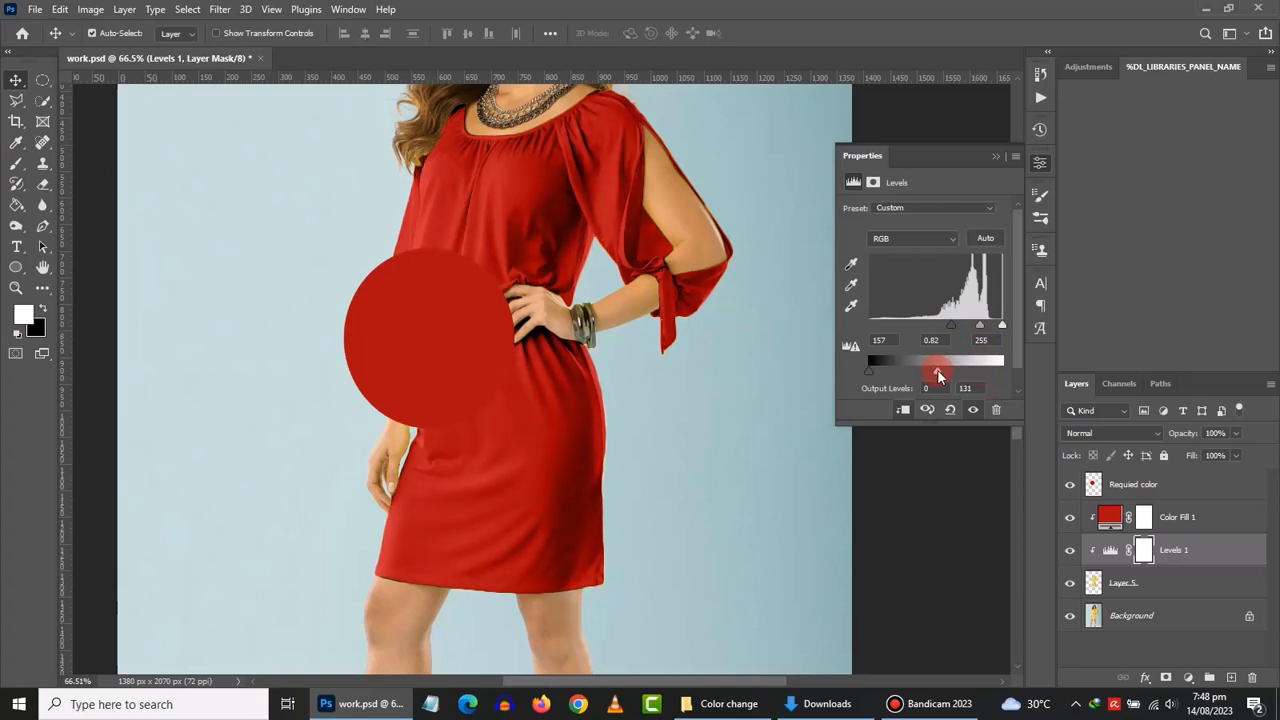
{"action": "left_click_drag", "start_coordinate": [935, 375], "coordinate": [929, 376]}
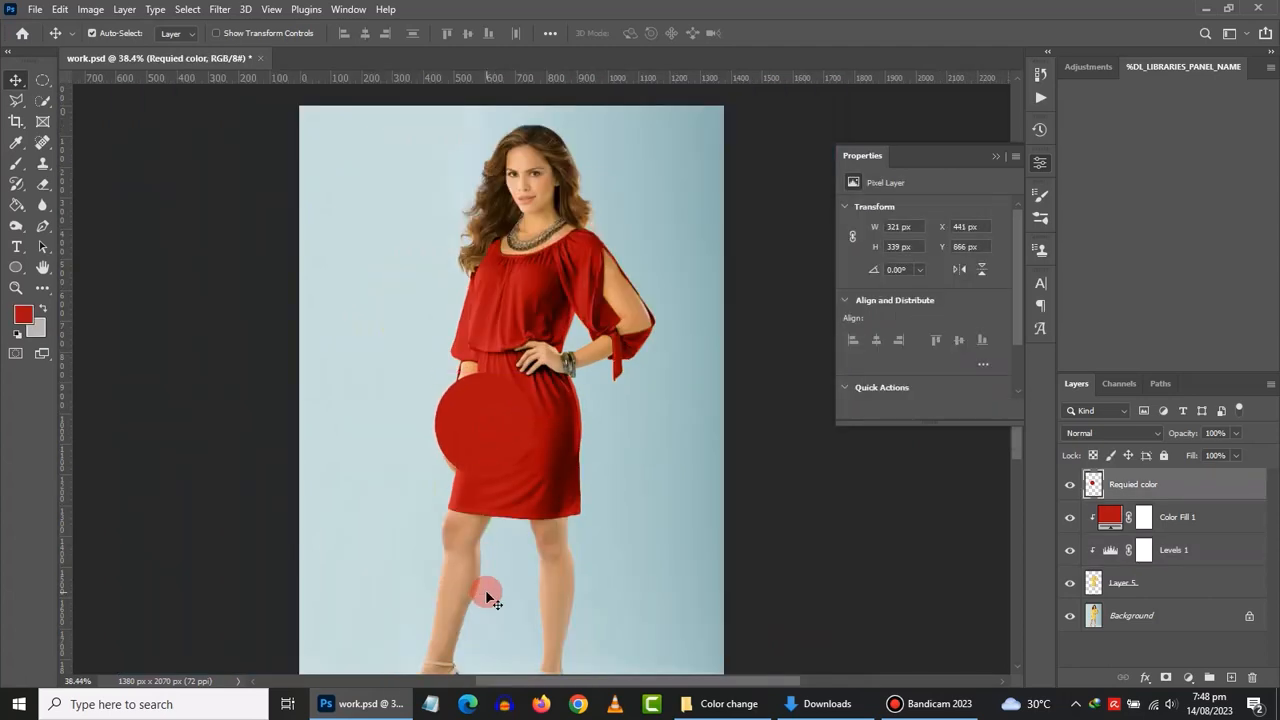
- Drag the red sample circle off the dress to the canvas's upper-left edge
{"action": "left_click", "coordinate": [483, 408]}
{"action": "left_click_drag", "start_coordinate": [483, 408], "coordinate": [476, 330]}
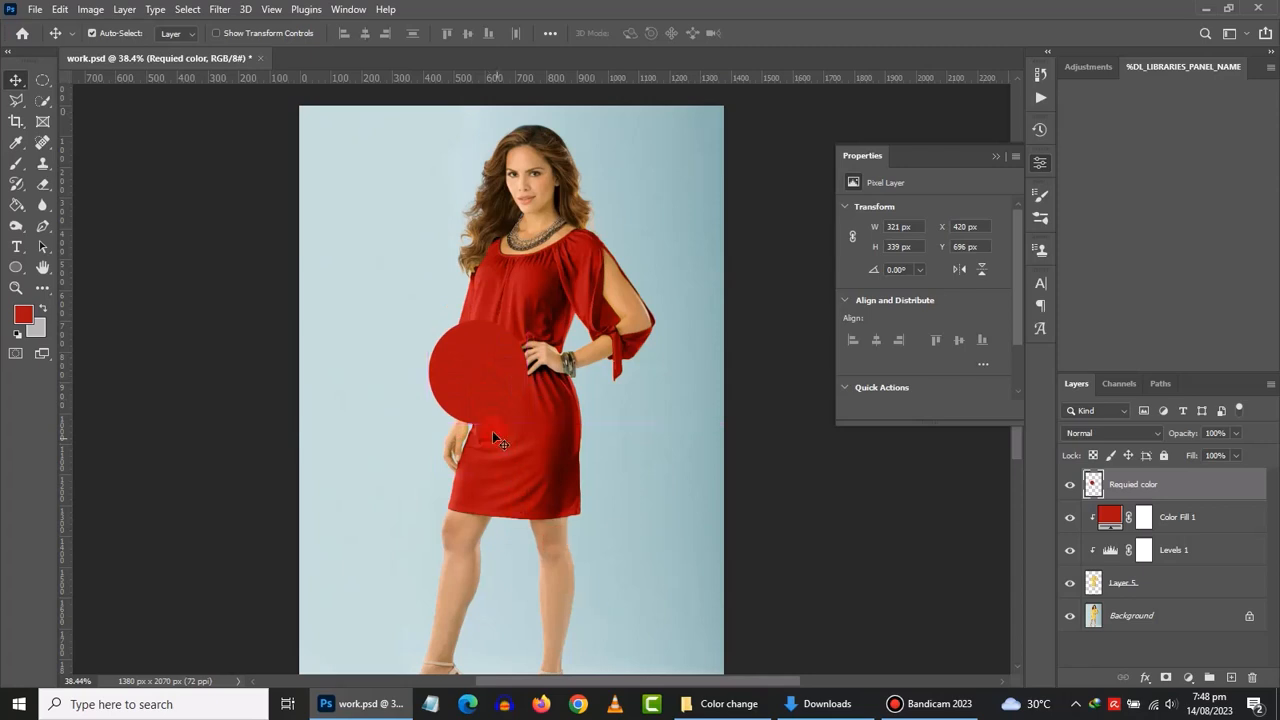
{"action": "left_click_drag", "start_coordinate": [480, 384], "coordinate": [353, 277]}
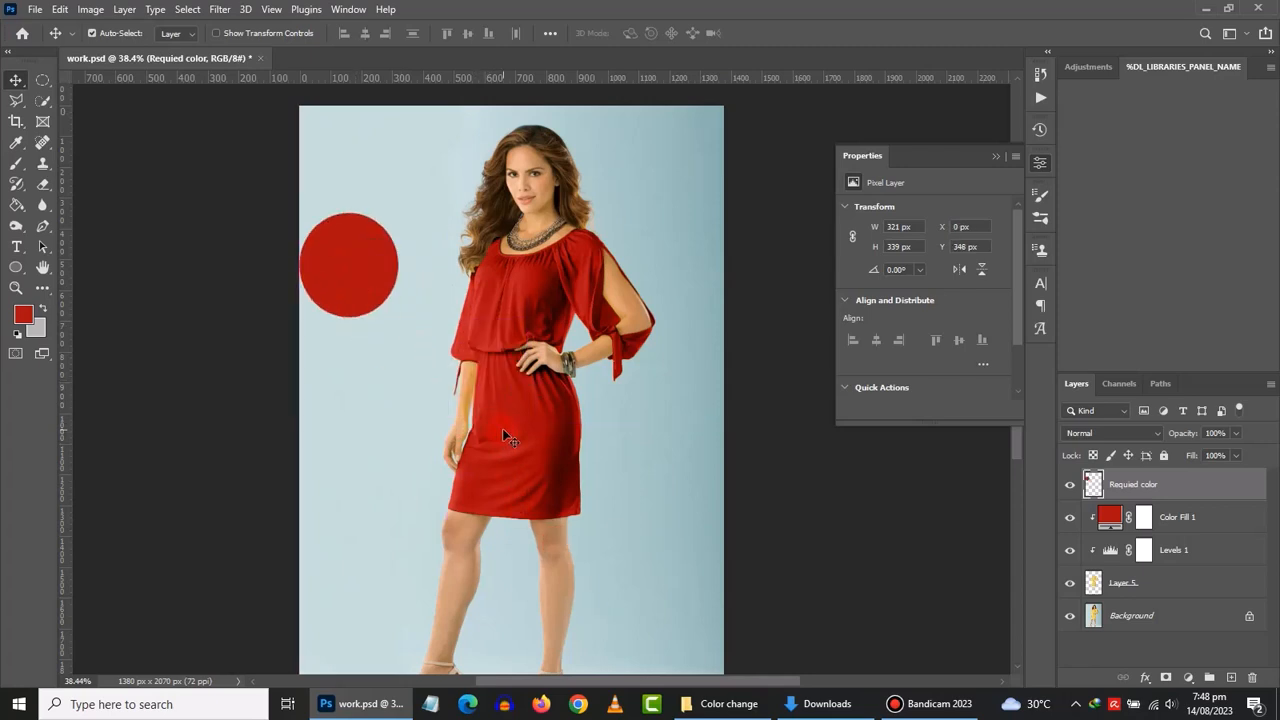
{"action": "scroll", "coordinate": [502, 428], "scroll_direction": "down", "scroll_amount": 2}
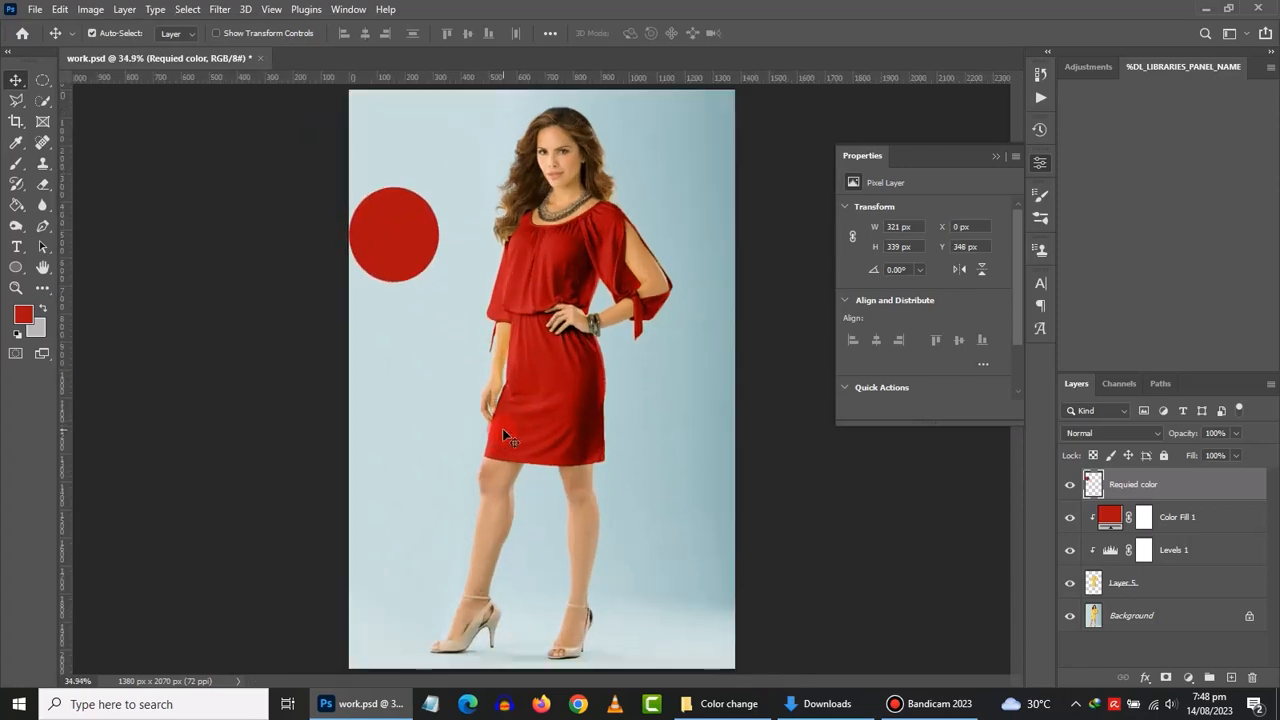